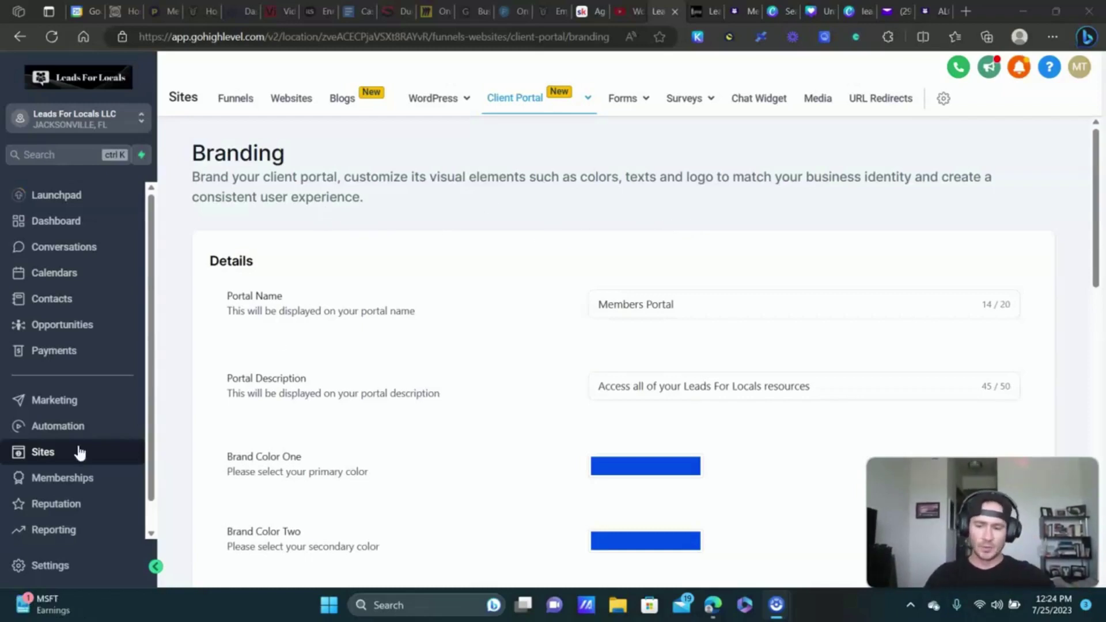
Open the client portal Domain Setup page and scroll down to the custom domain DNS records.
mouse_move(522, 106)
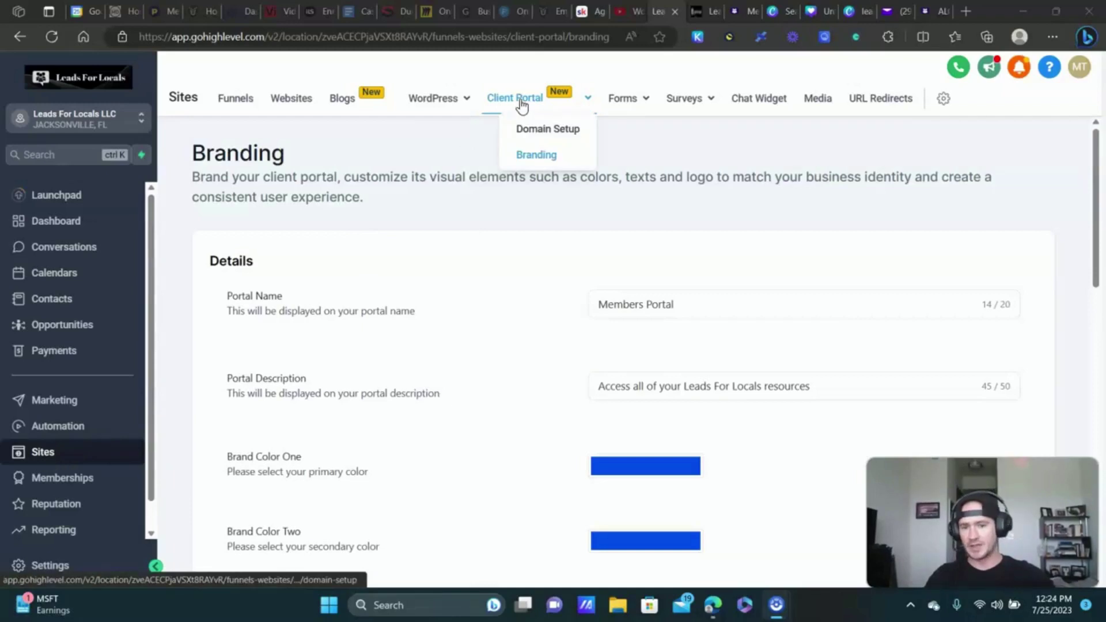
left_click(544, 134)
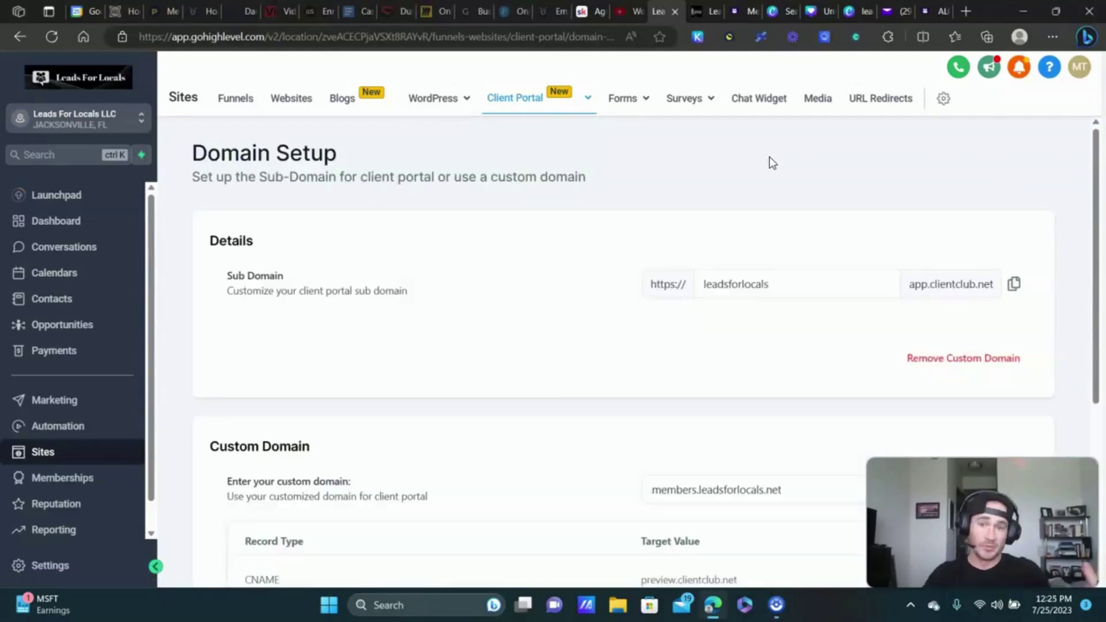
scroll(760, 167, "down", 1)
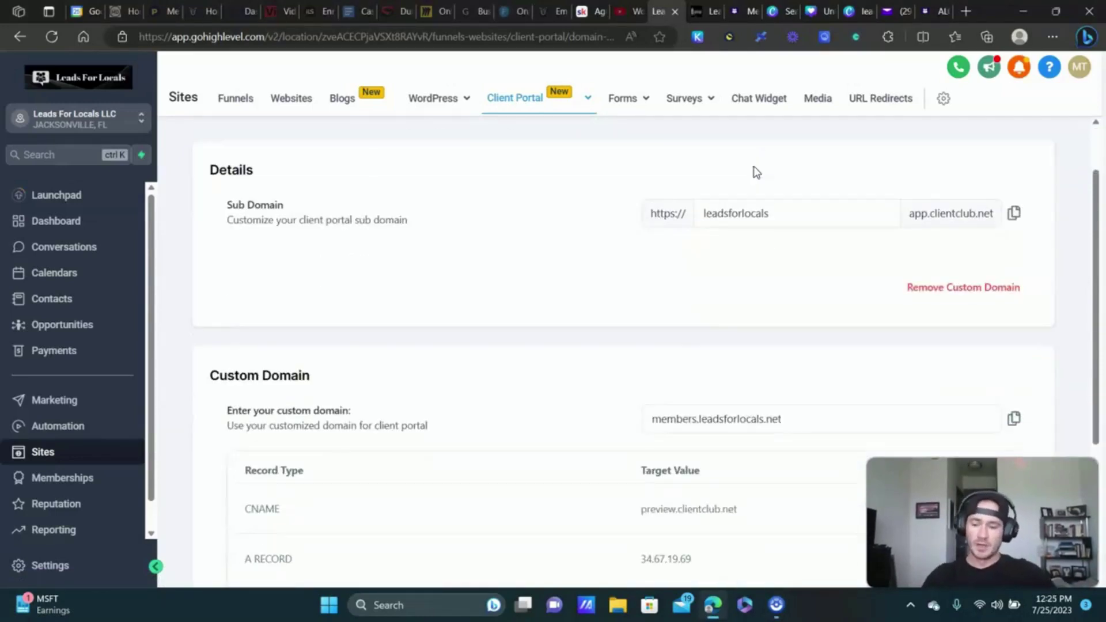
scroll(577, 375, "down", 2)
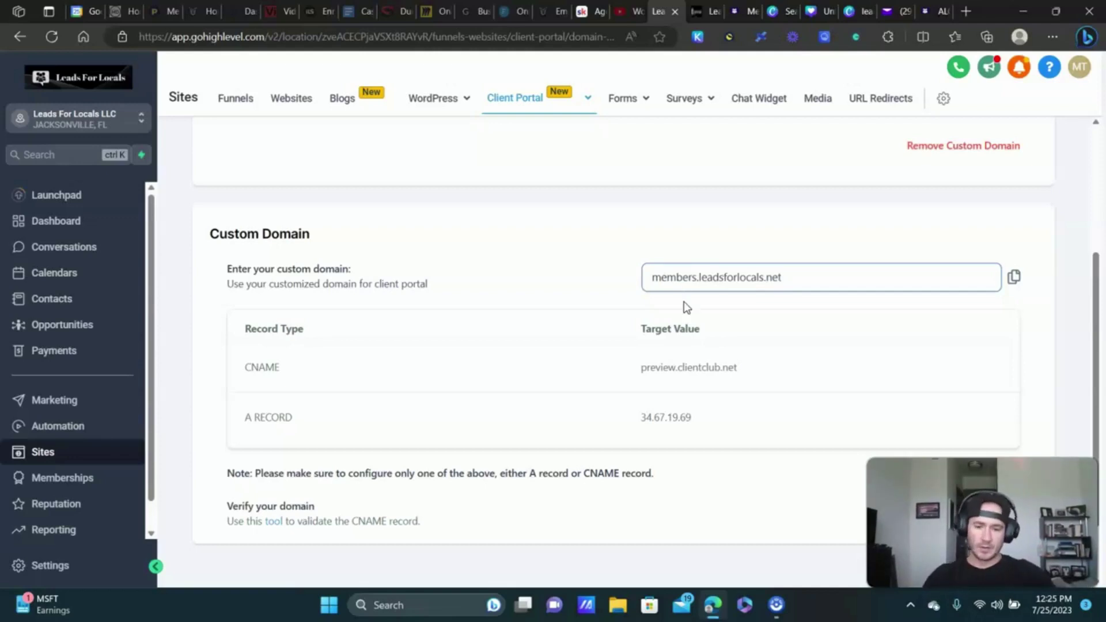
Inspect the preview.clientclub.net CNAME target, members.leadsforlocals.net entry and leadsforlocals subdomain.
left_click_drag(745, 367, 708, 369)
left_click(697, 278)
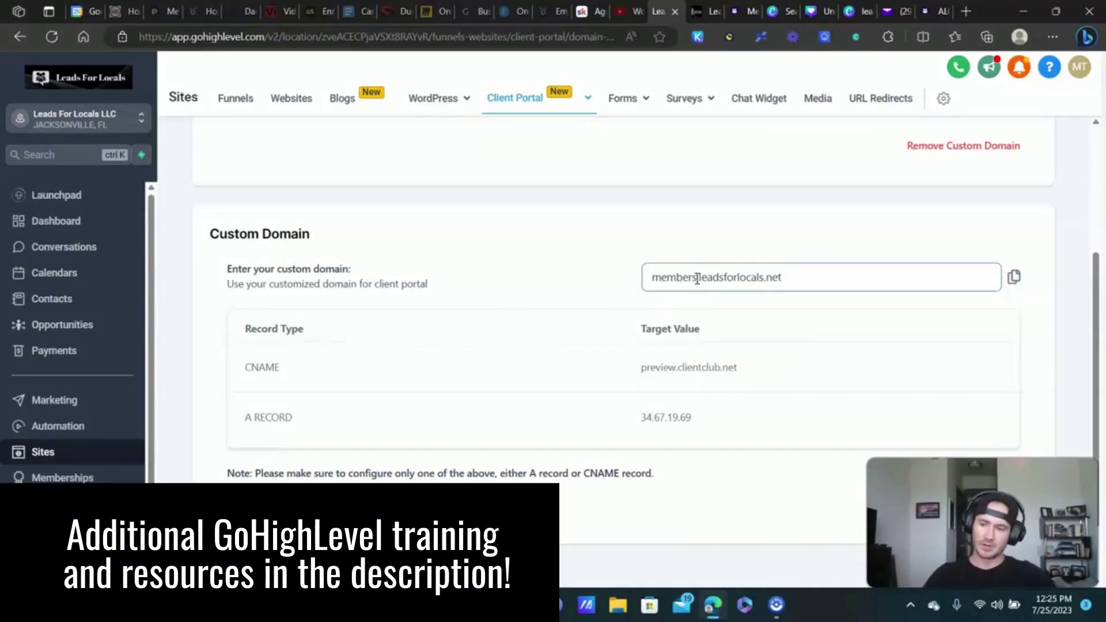
scroll(661, 231, "up", 4)
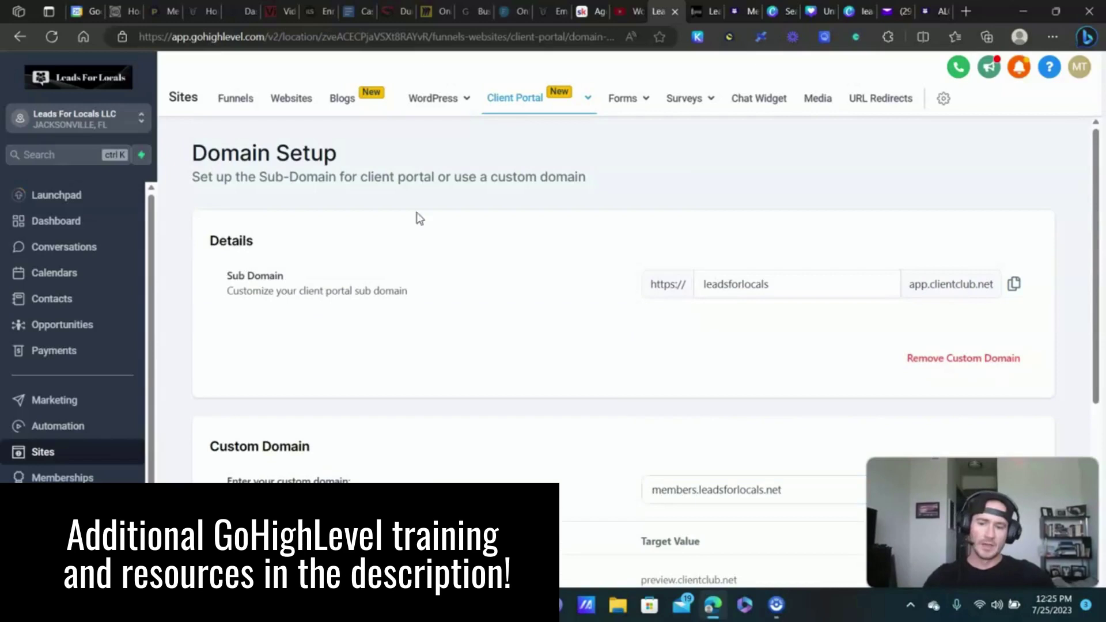
left_click_drag(798, 284, 702, 284)
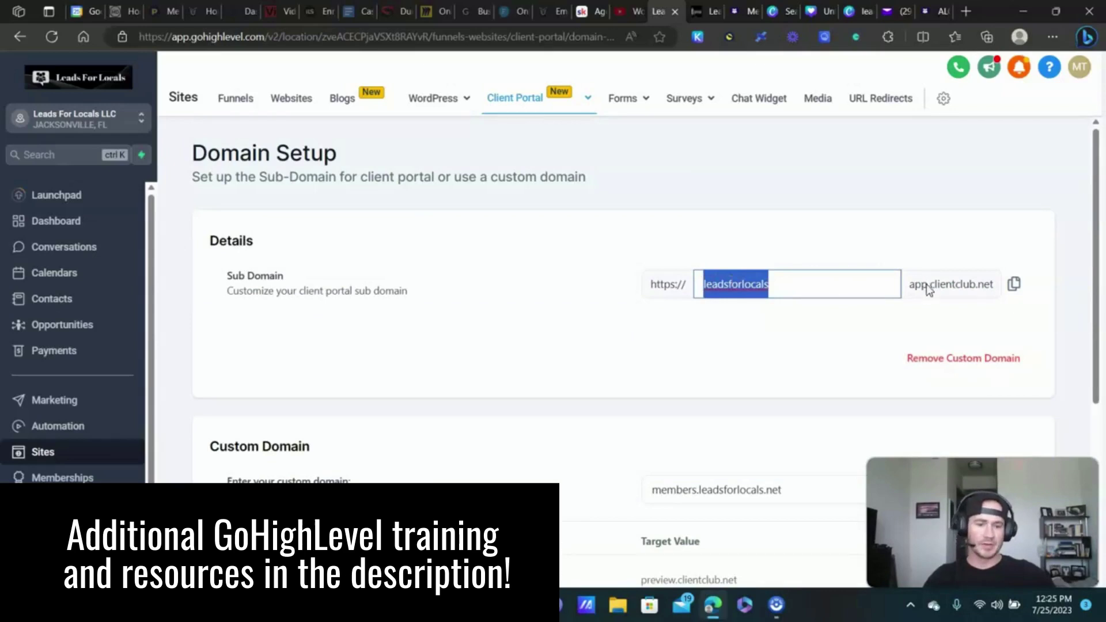
left_click(1019, 233)
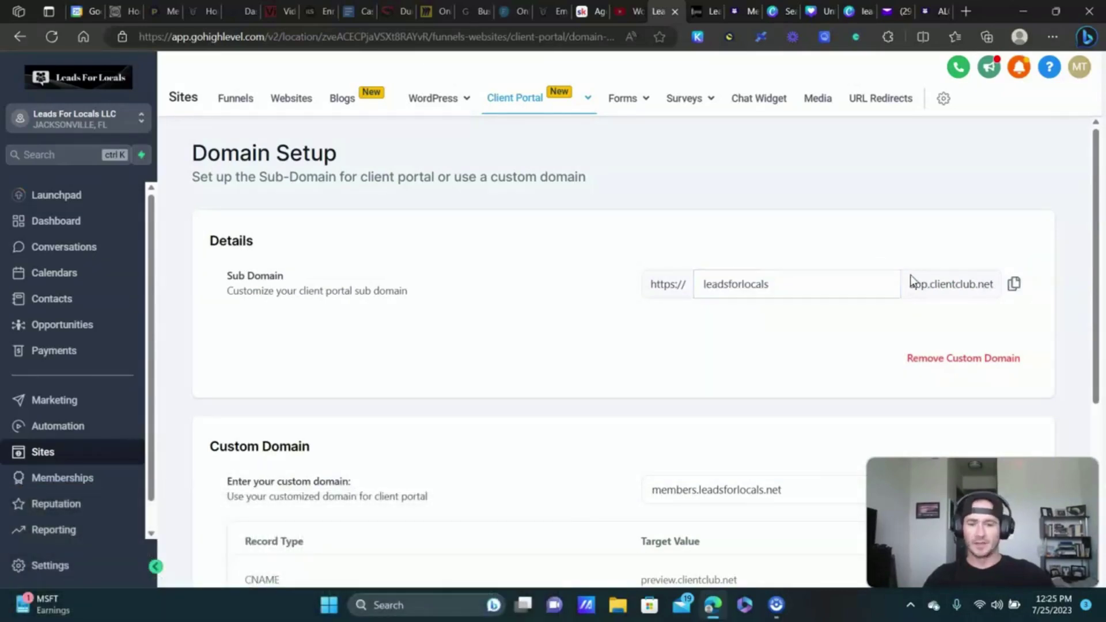
Copy the leadsforlocals subdomain and review the CNAME preview.clientclub.net and A record 34.67.19.69.
left_click(1013, 284)
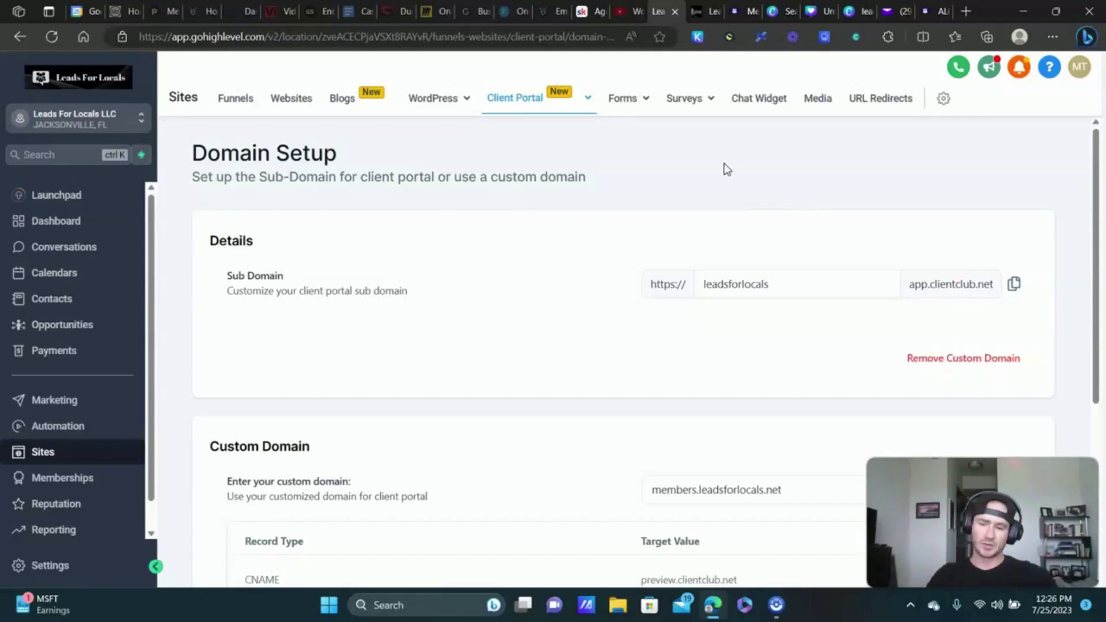
scroll(459, 170, "down", 3)
scroll(355, 225, "up", 3)
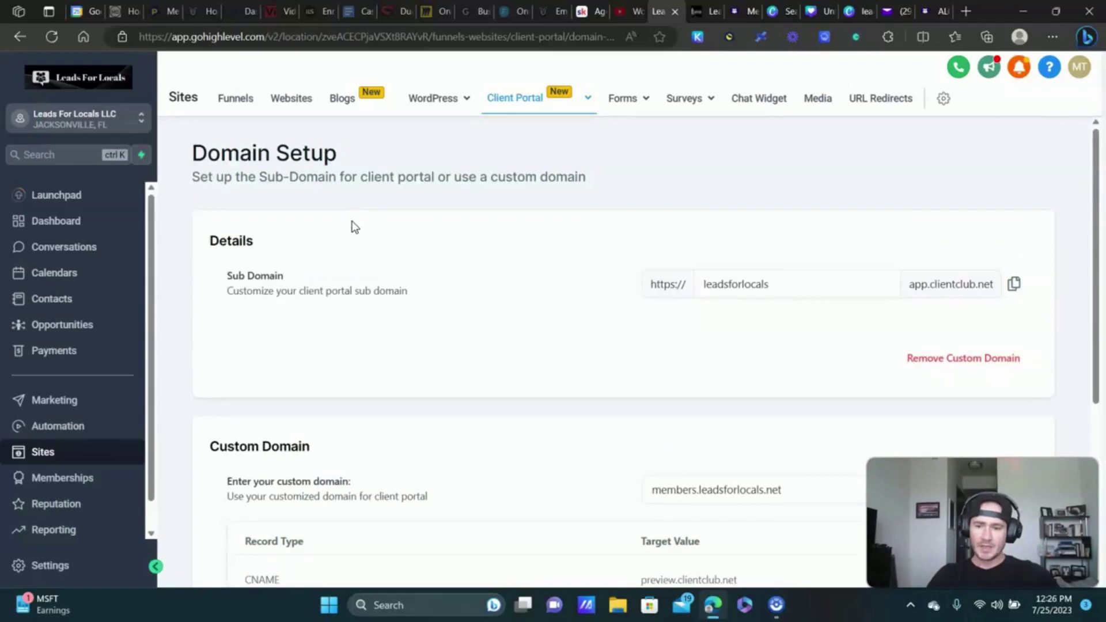
scroll(516, 254, "down", 5)
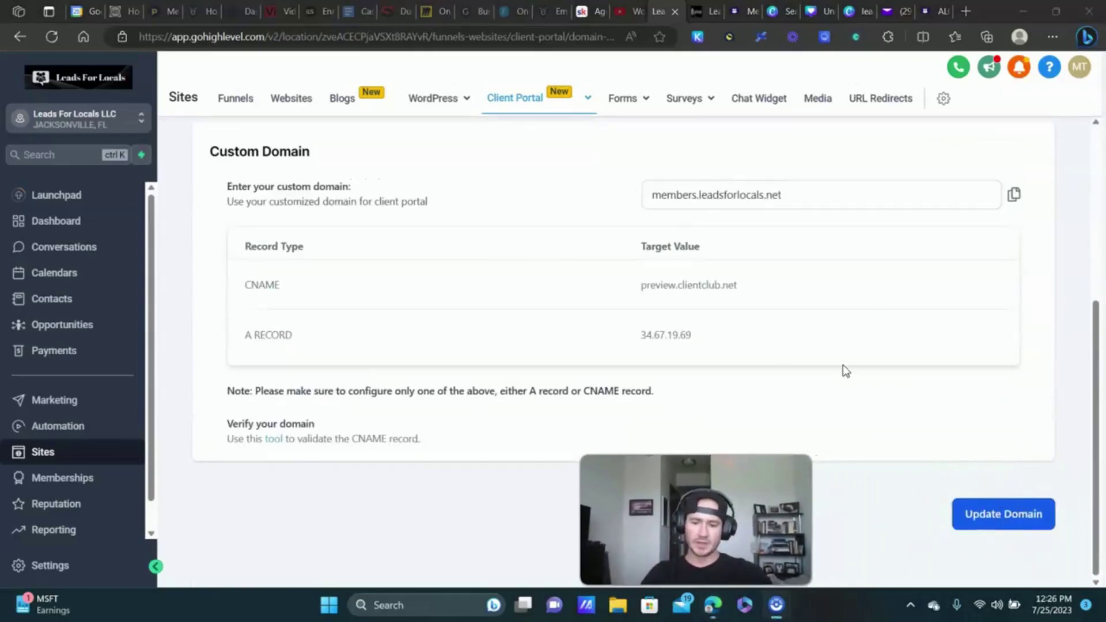
scroll(849, 373, "up", 3)
scroll(378, 431, "down", 3)
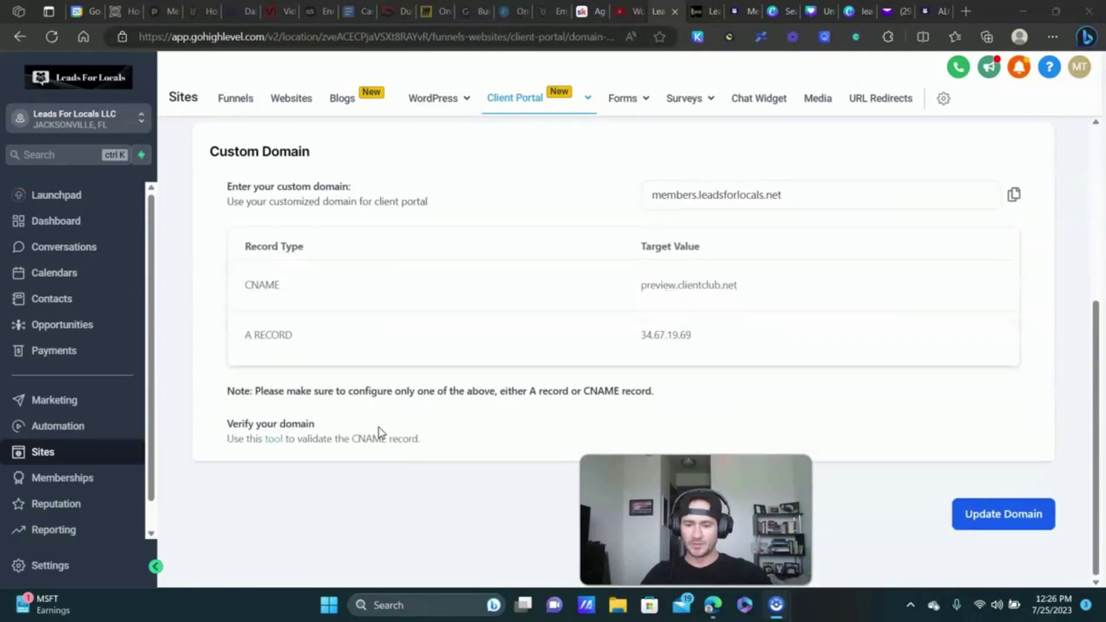
scroll(555, 293, "up", 5)
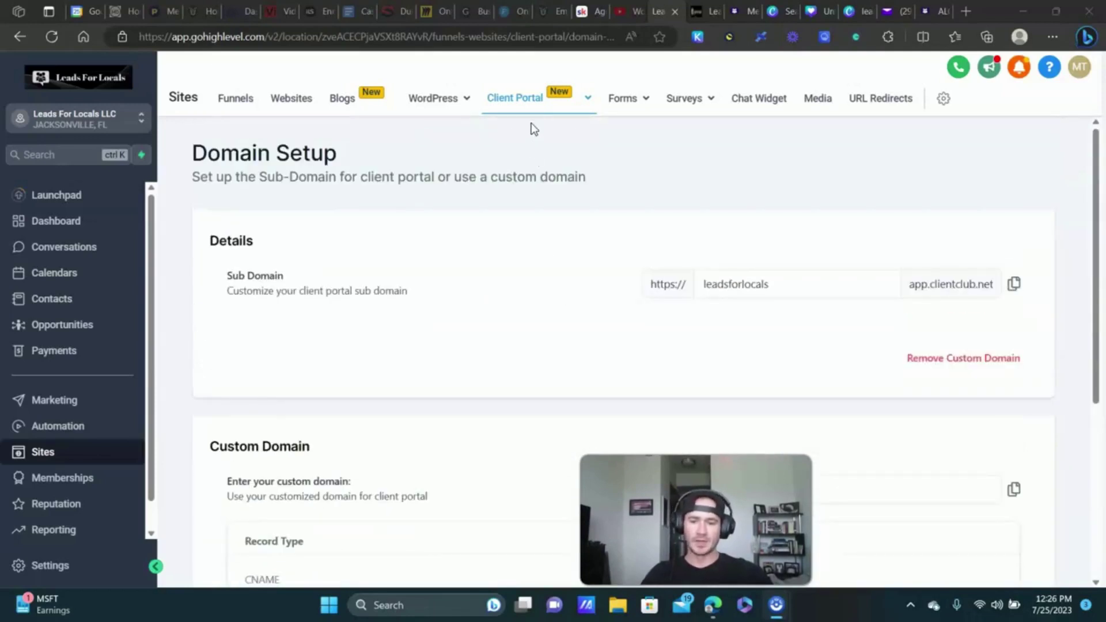
Review Client Portal Branding down to Favicon and Portal Image, then view the live Members Portal.
mouse_move(526, 115)
left_click(535, 154)
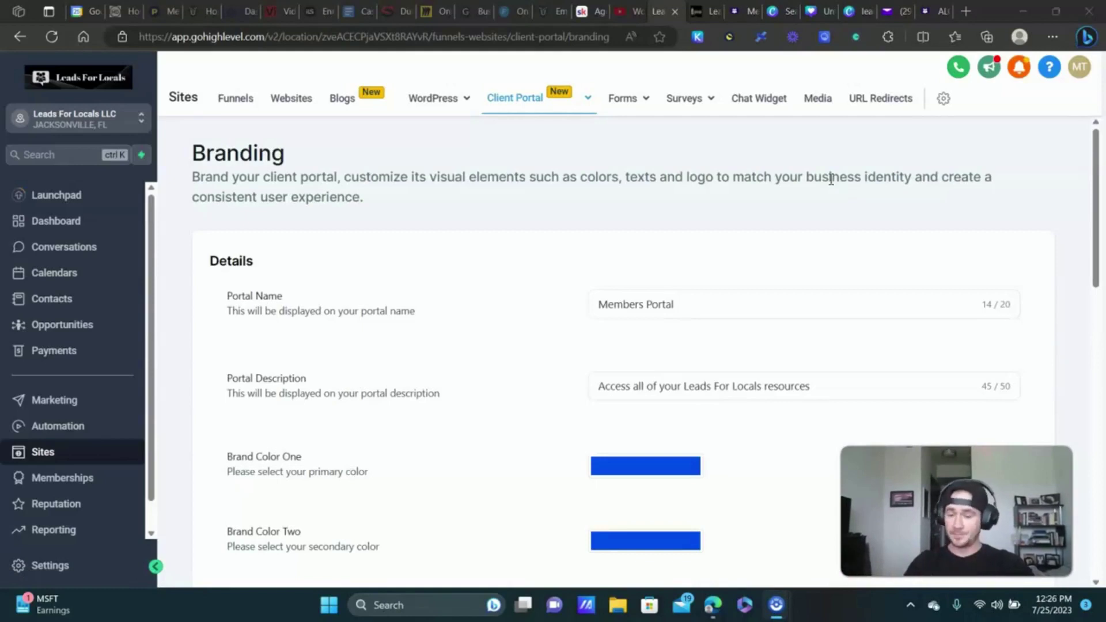
scroll(806, 208, "down", 5)
scroll(788, 226, "down", 3)
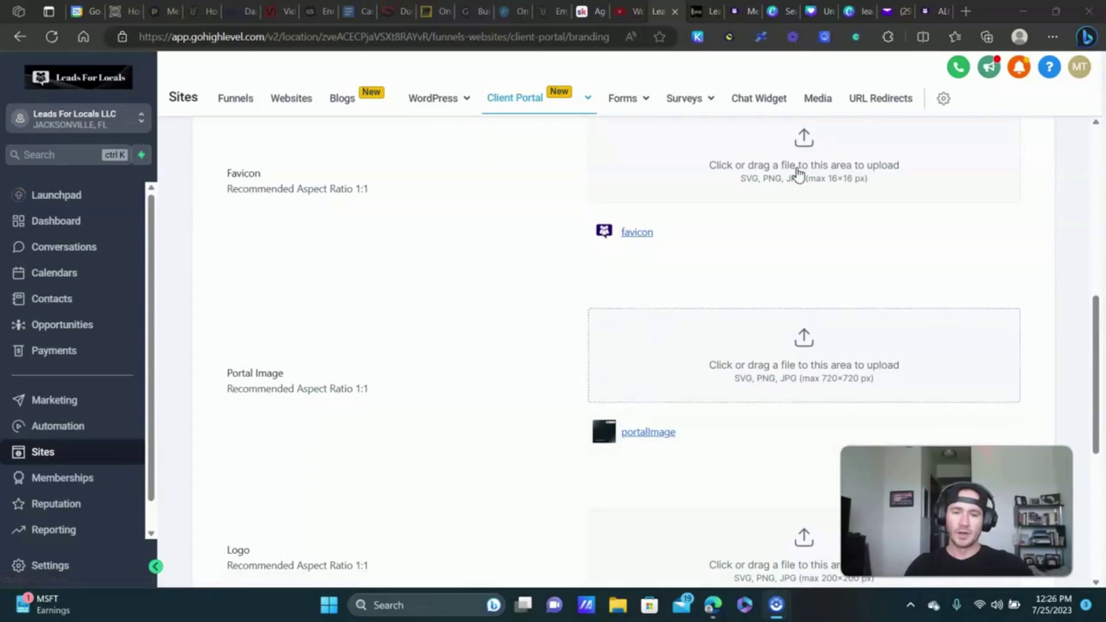
left_click(749, 11)
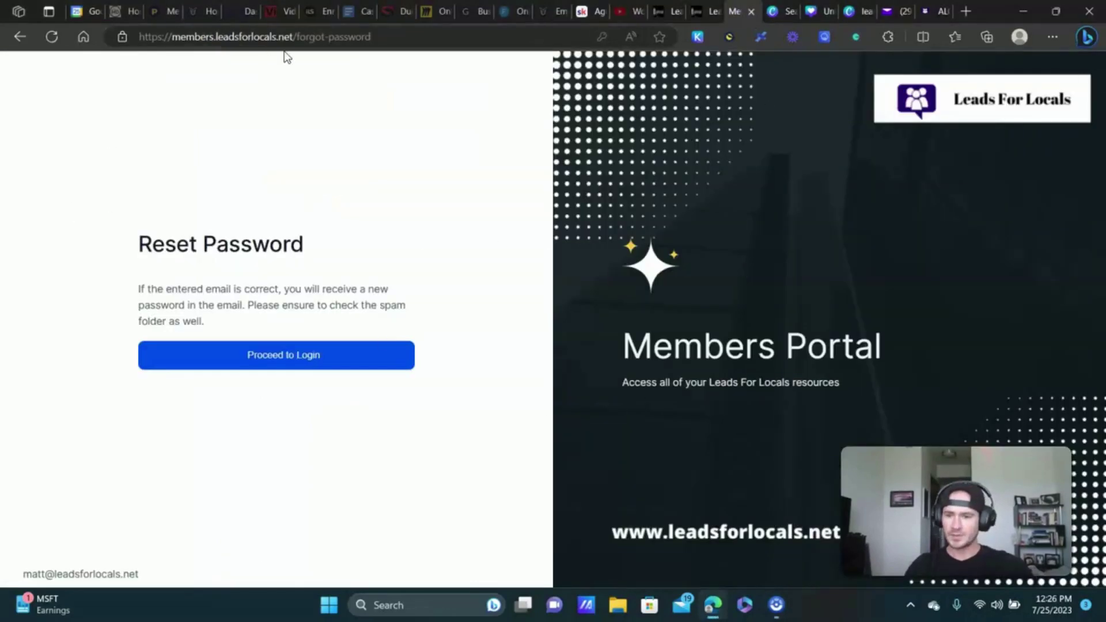
Strip 'forgot-password' to load the ALGM Community, then log out to the branded login page.
left_click_drag(401, 37, 296, 36)
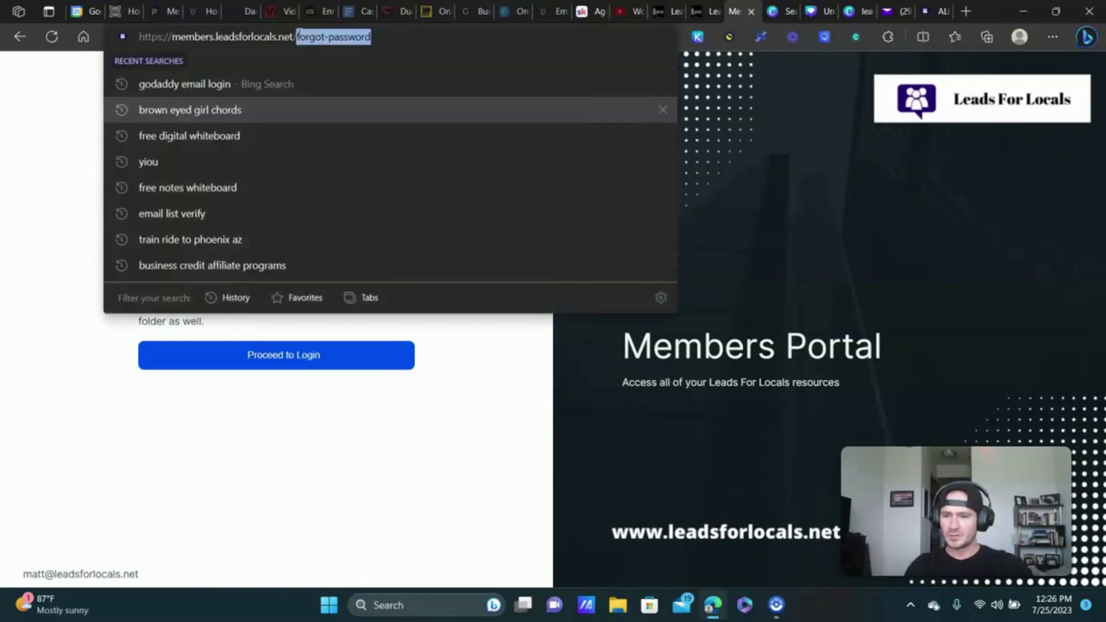
key("BackSpace")
key("Return")
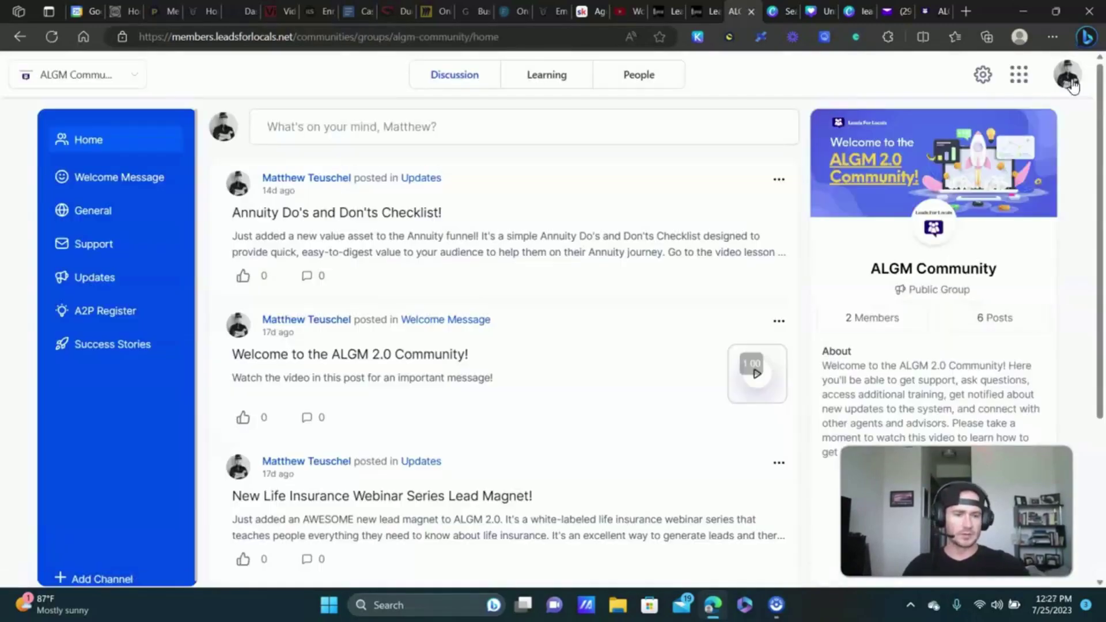
left_click(1069, 76)
left_click(1000, 291)
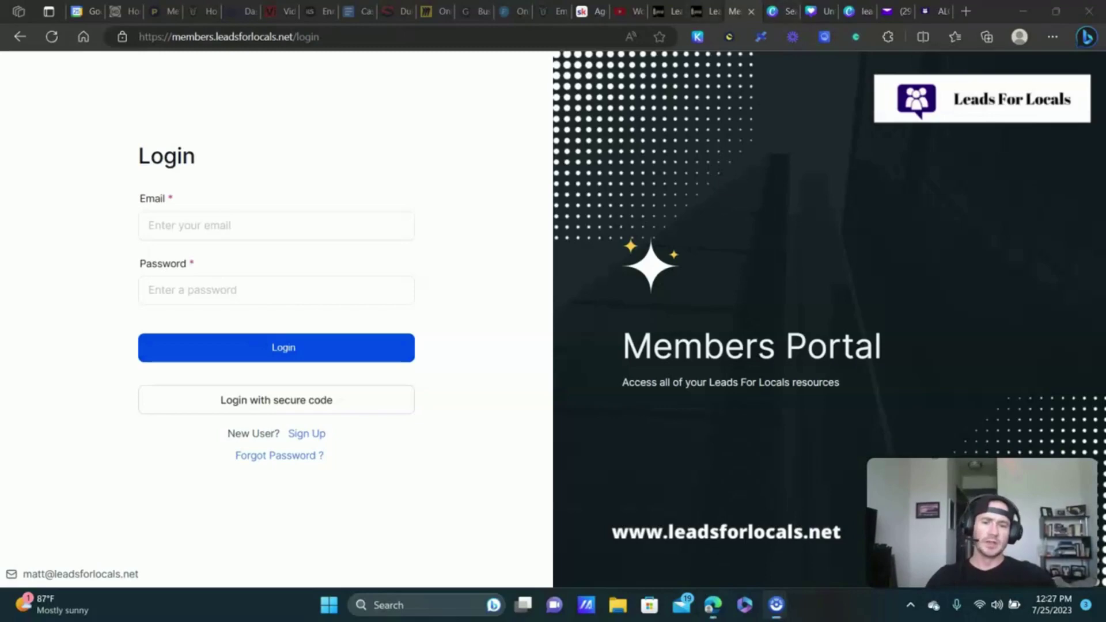
Review the portal name, description, colours, favicon, portal image and logo in Branding.
key("ctrl+shift+Tab")
key("ctrl+shift+Tab")
scroll(679, 247, "up", 5)
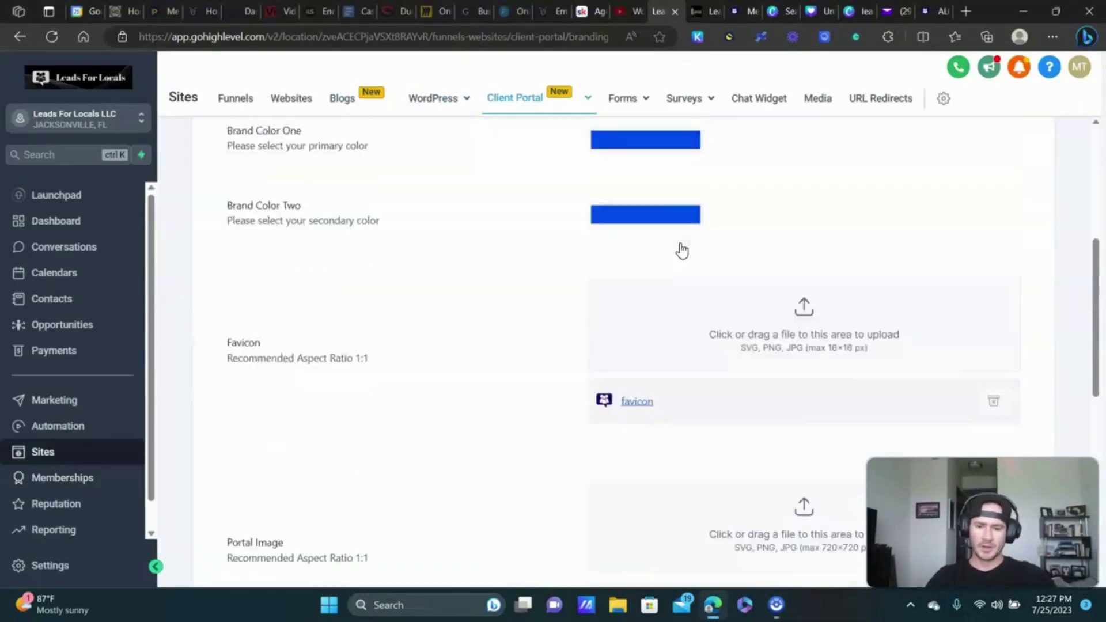
scroll(697, 399, "down", 6)
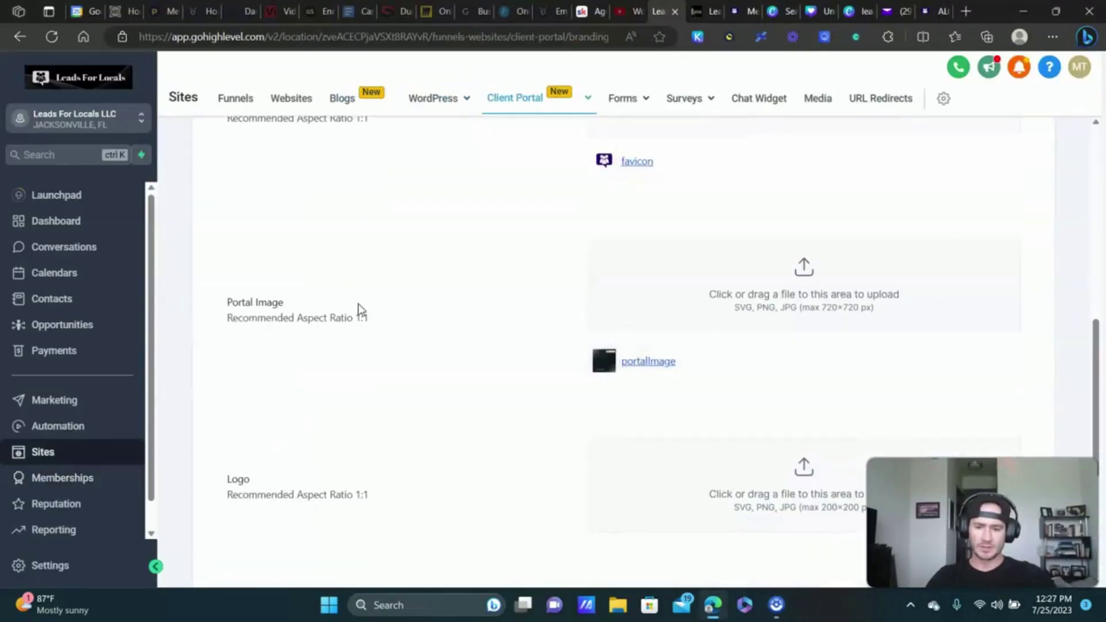
scroll(775, 337, "down", 3)
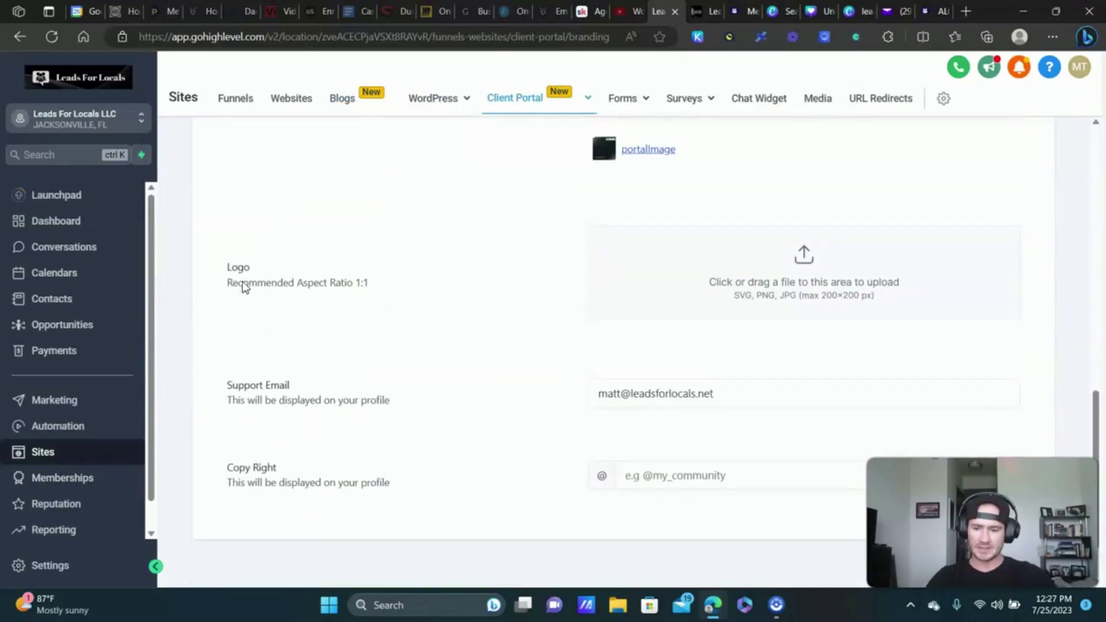
scroll(796, 270, "up", 2)
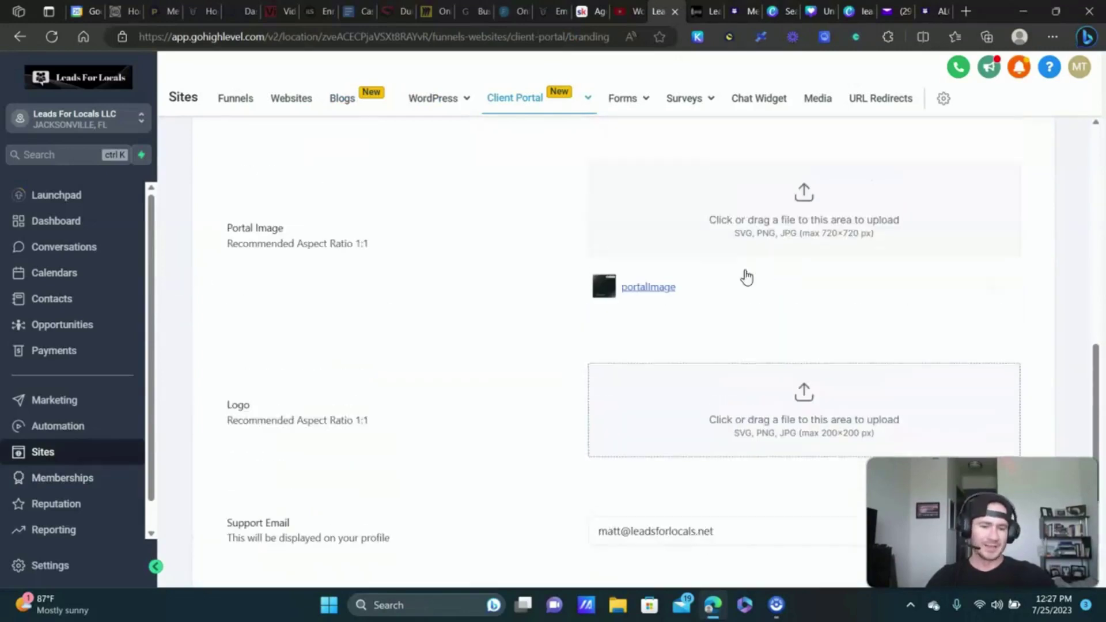
scroll(662, 294, "down", 3)
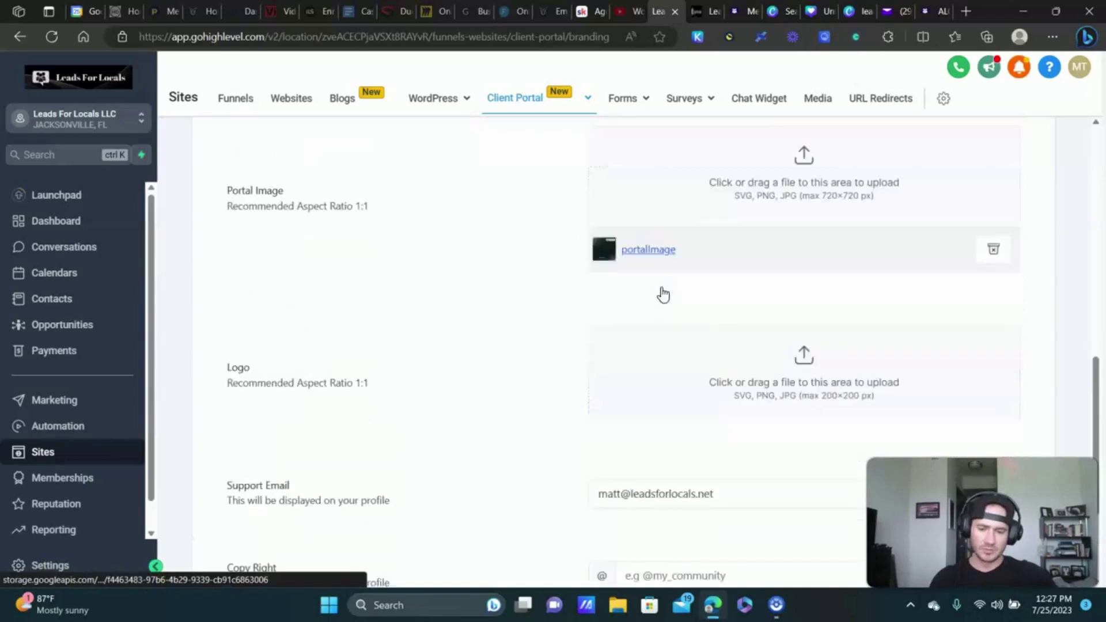
scroll(744, 326, "up", 7)
scroll(743, 326, "up", 4)
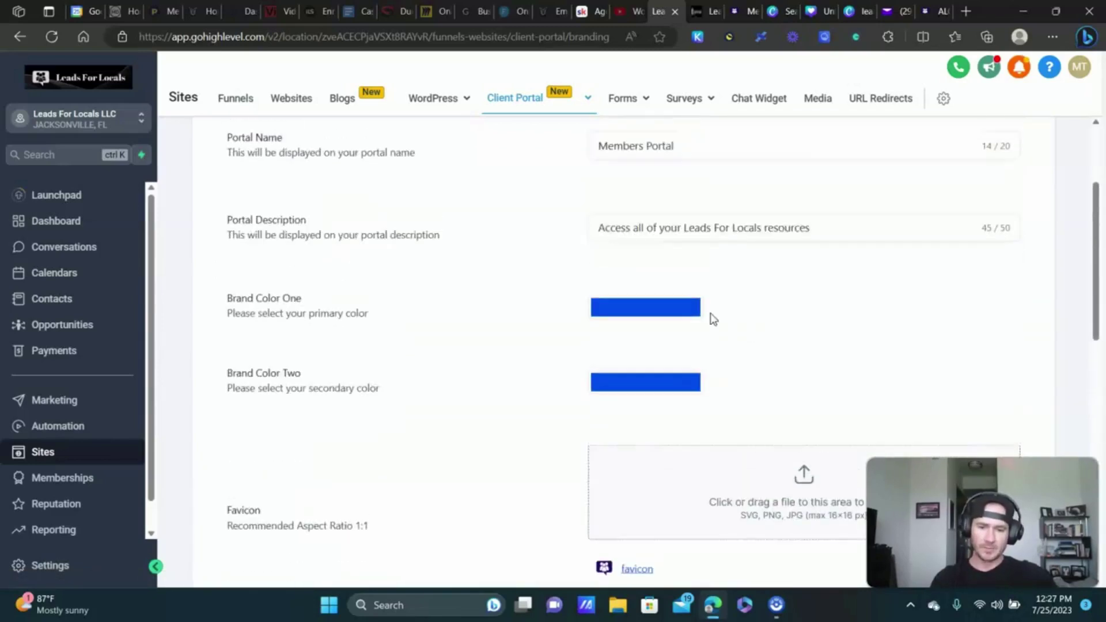
scroll(519, 375, "up", 1)
left_click(691, 219)
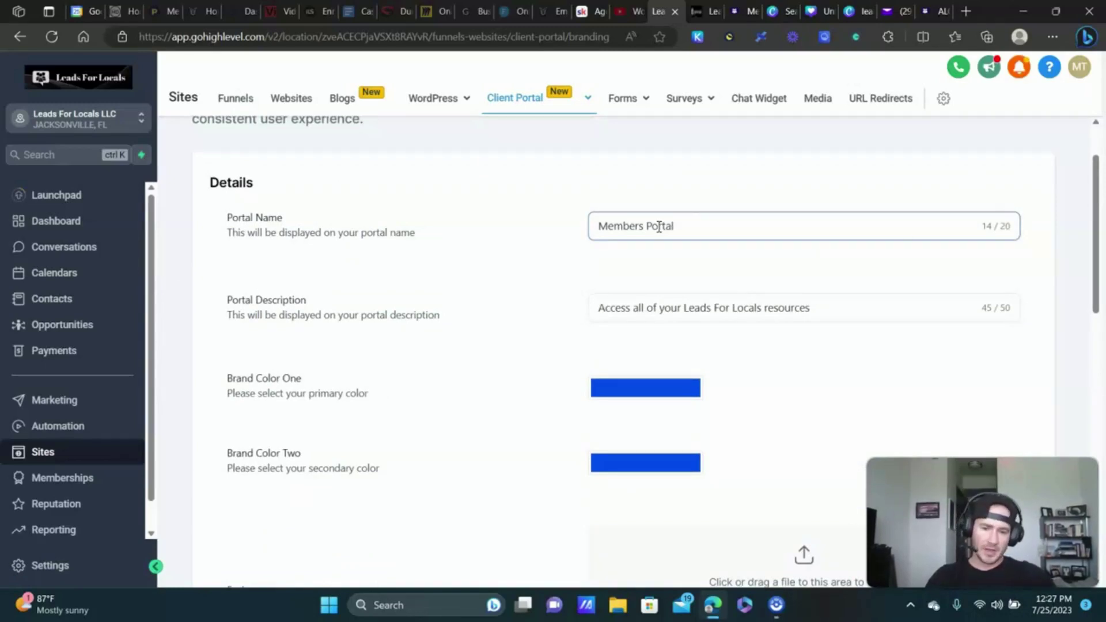
left_click(703, 167)
Show the members.leadsforlocals.net login page and highlight its Members Portal heading.
left_click(743, 11)
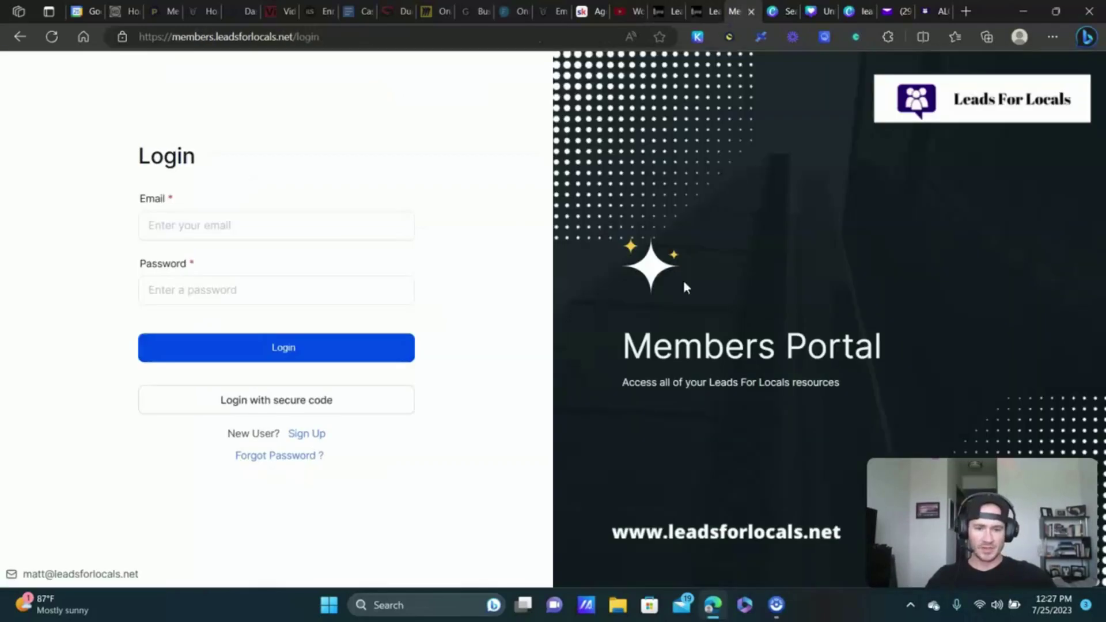
left_click_drag(632, 344, 904, 344)
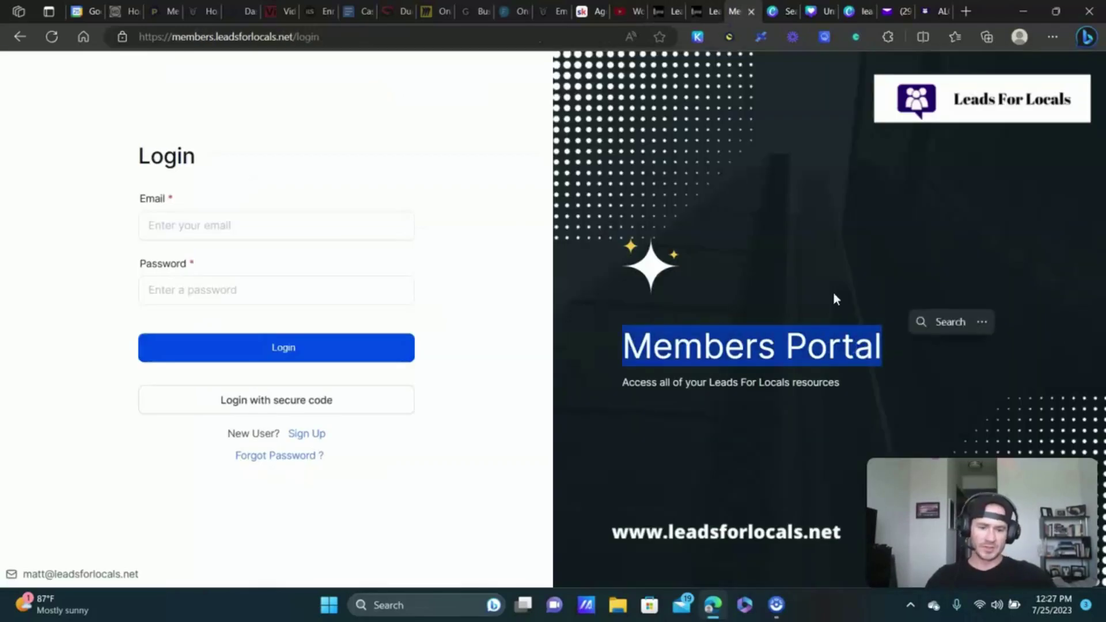
left_click(876, 285)
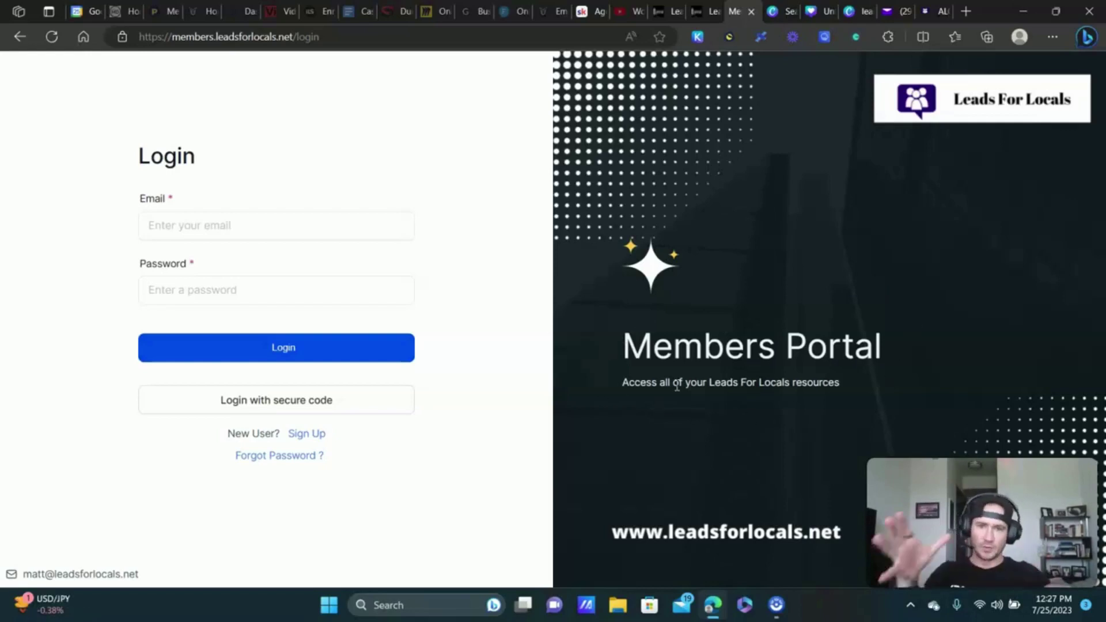
Glance at Memberships and Client Portal branding, then open the Canva 'leads for locals portal' design.
left_click(708, 11)
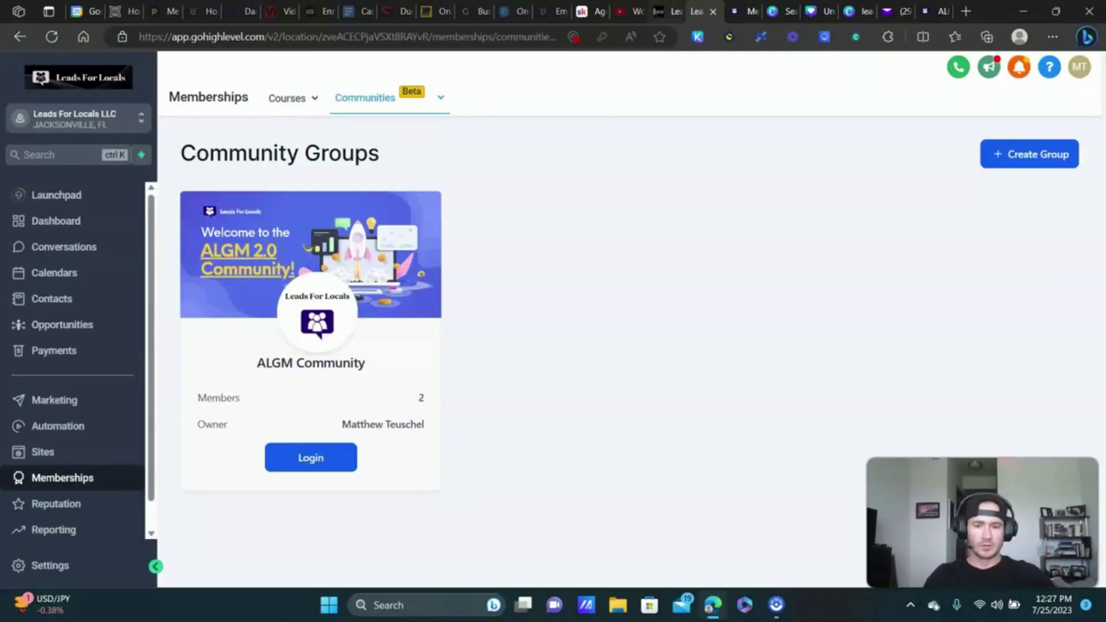
left_click(668, 11)
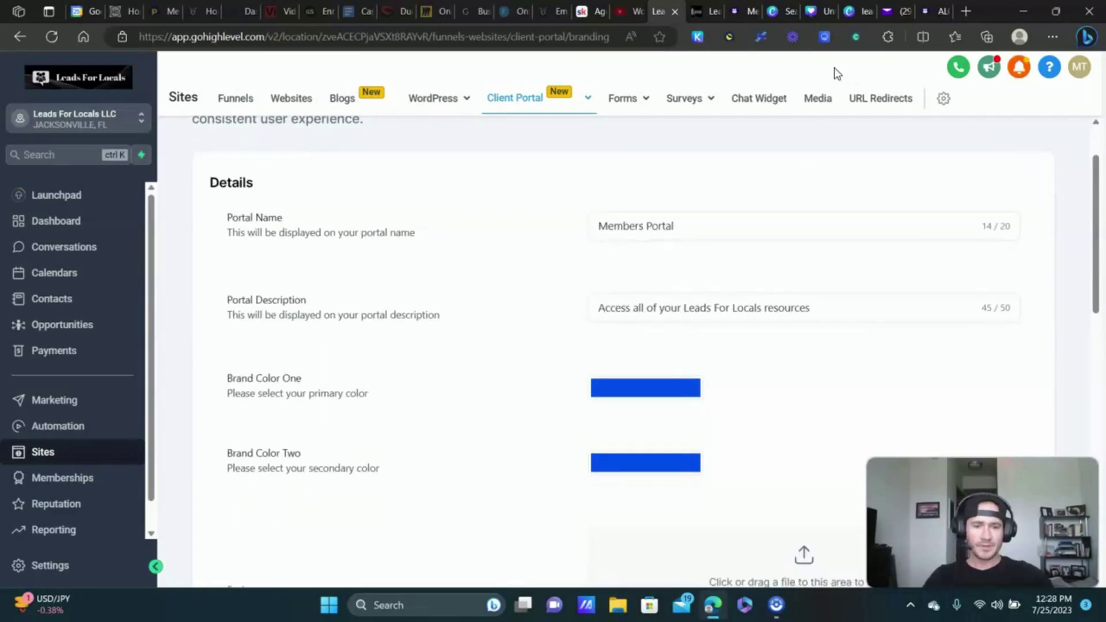
left_click(861, 11)
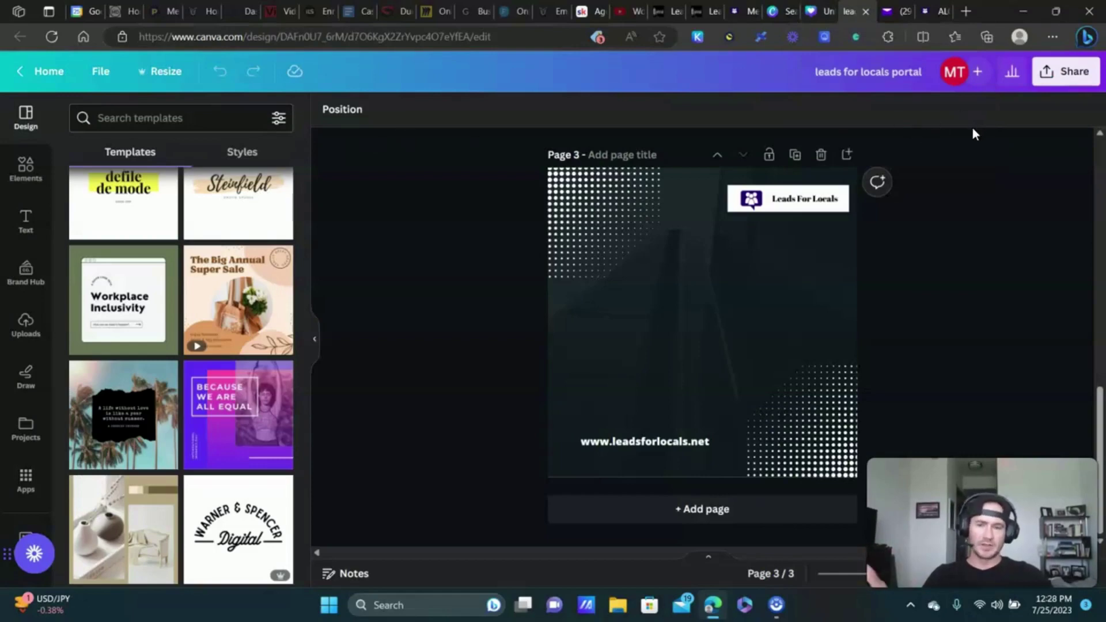
Search Canva templates for 'simple professional', browse the results, then return to the portal login.
scroll(173, 254, "up", 1)
scroll(173, 217, "down", 10)
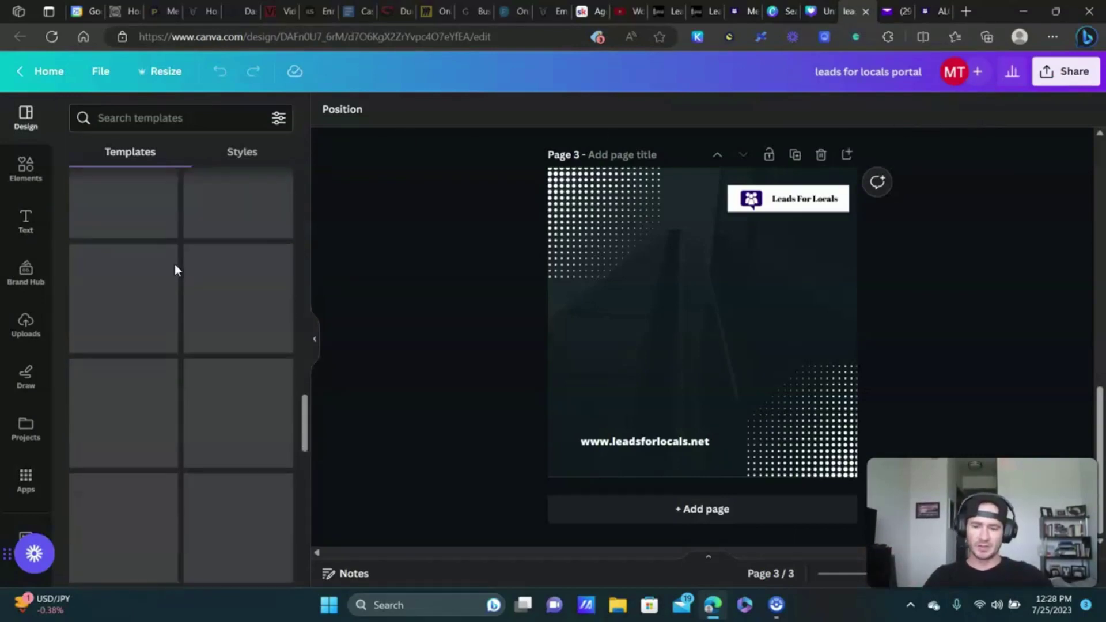
left_click(181, 117)
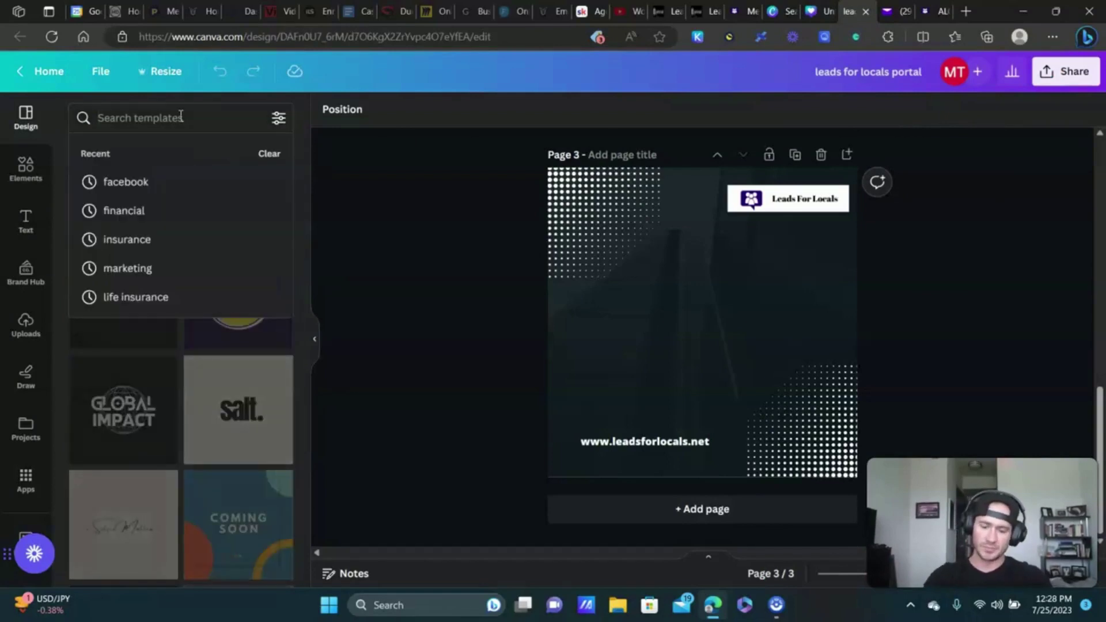
type("simple prof")
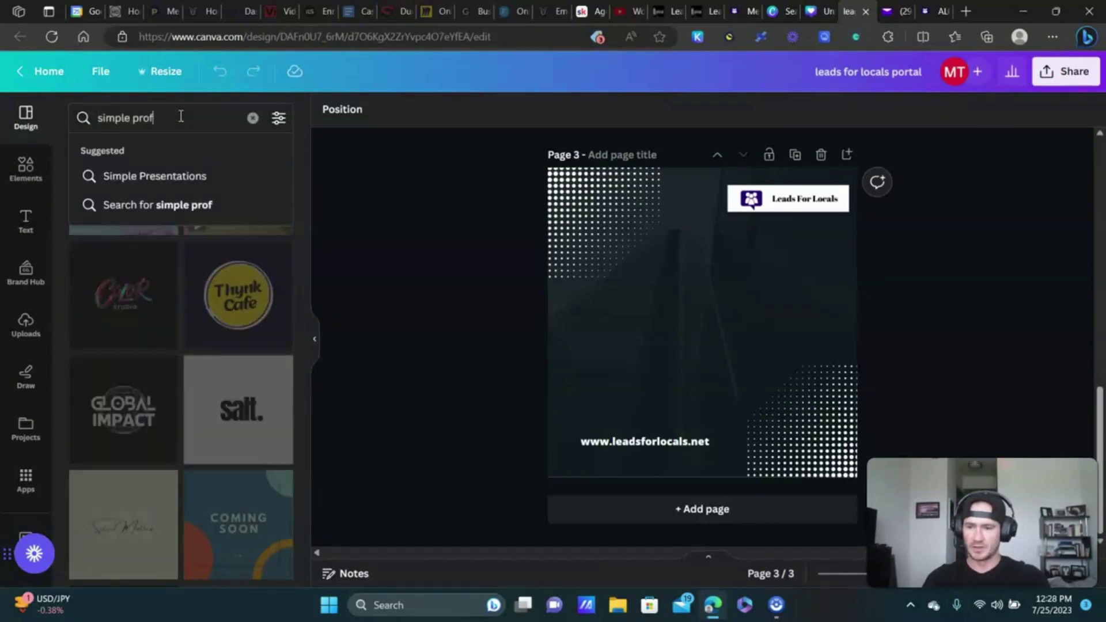
type("essional")
key("Return")
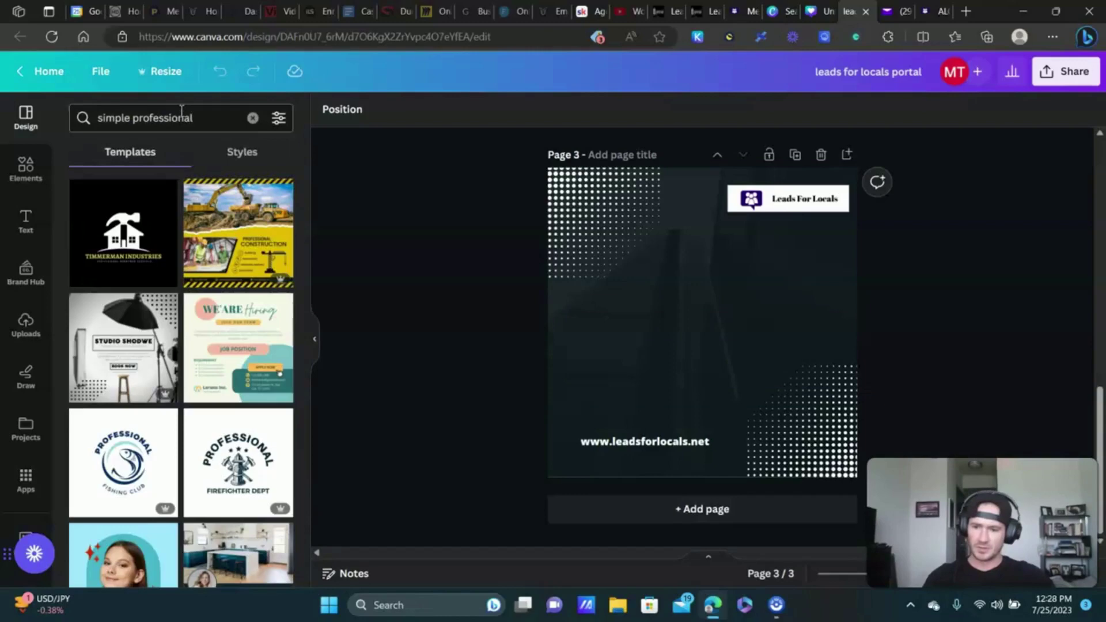
scroll(251, 260, "down", 3)
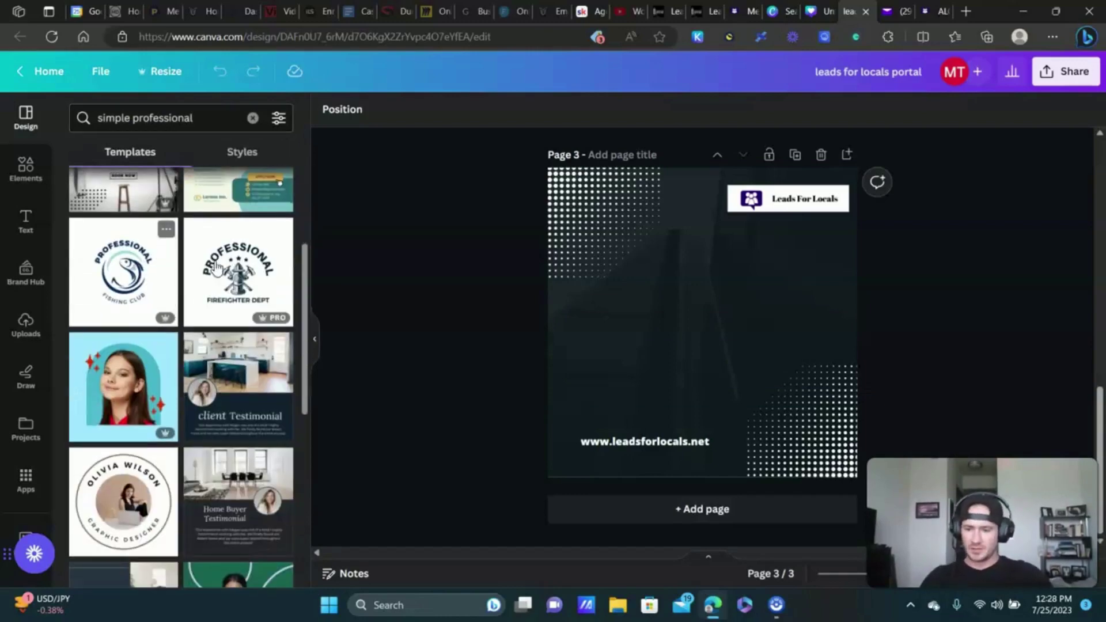
scroll(187, 261, "down", 6)
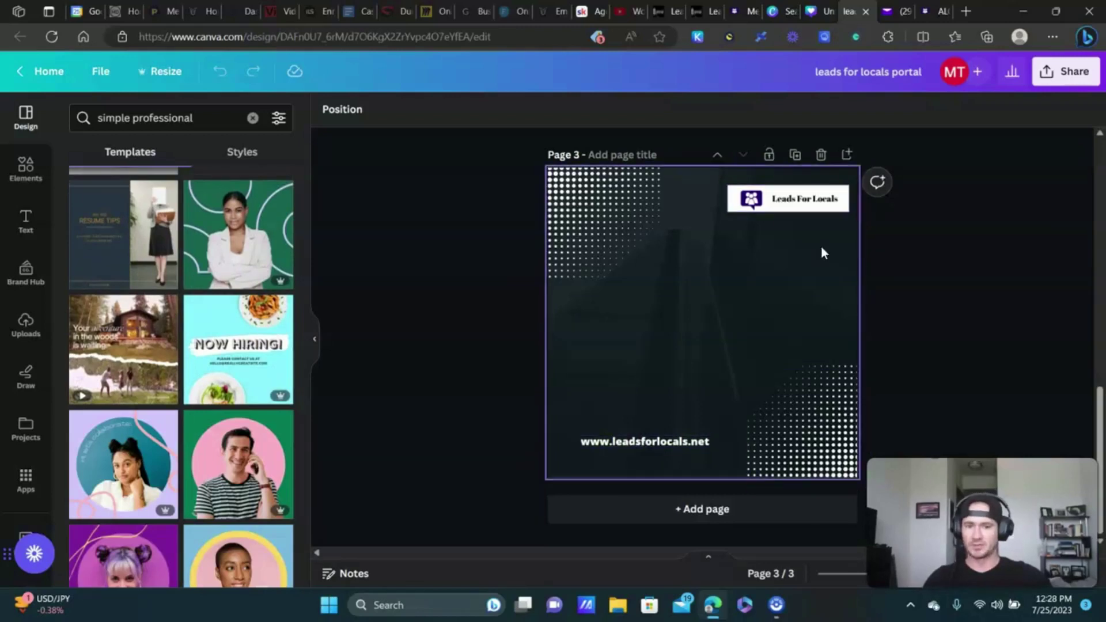
left_click(737, 11)
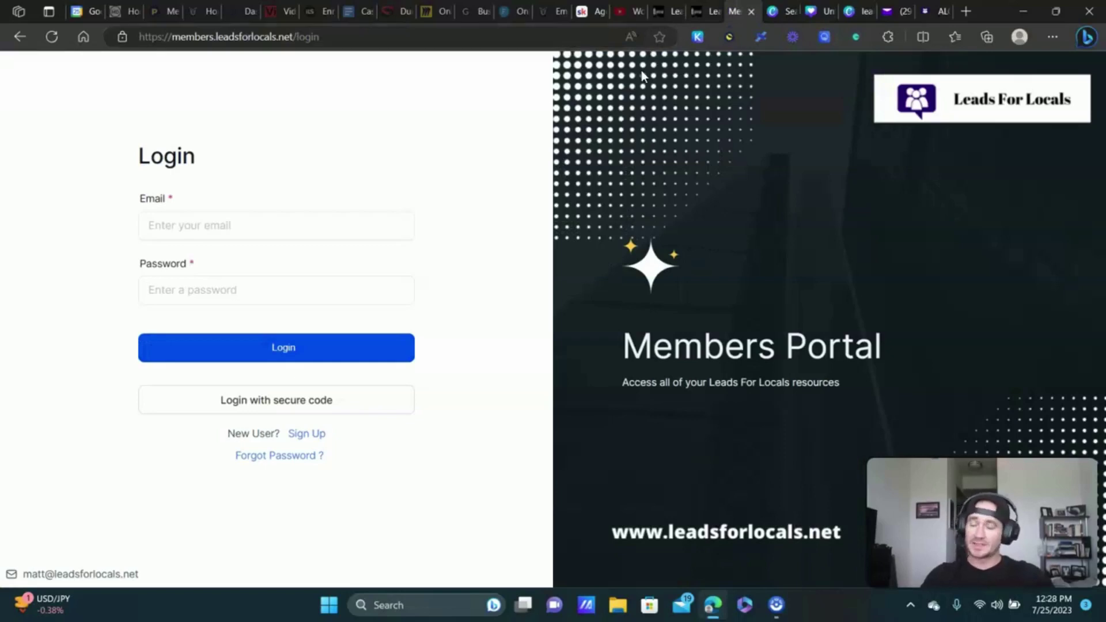
Start entering a login email on the Members Portal, dismiss autofill, then switch to Yahoo Mail.
left_click(311, 227)
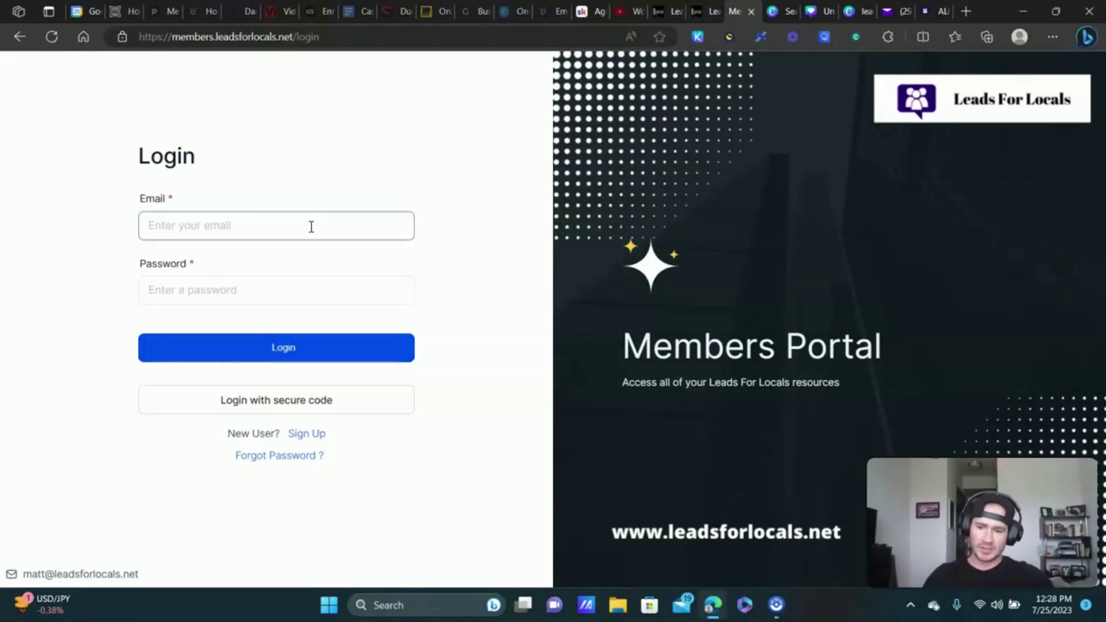
type("m")
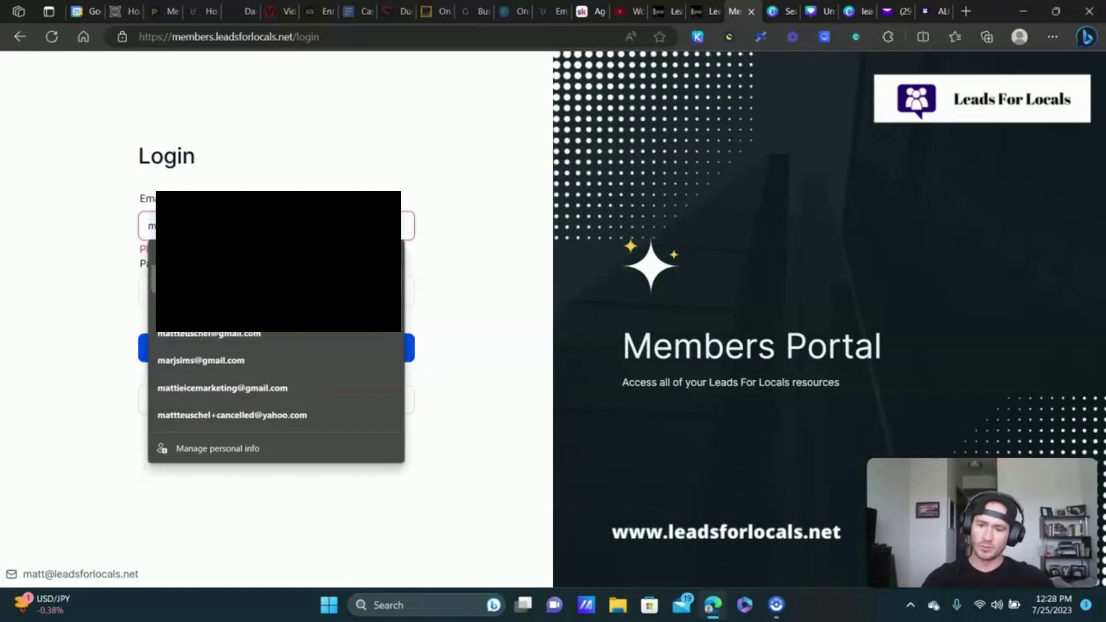
left_click(469, 244)
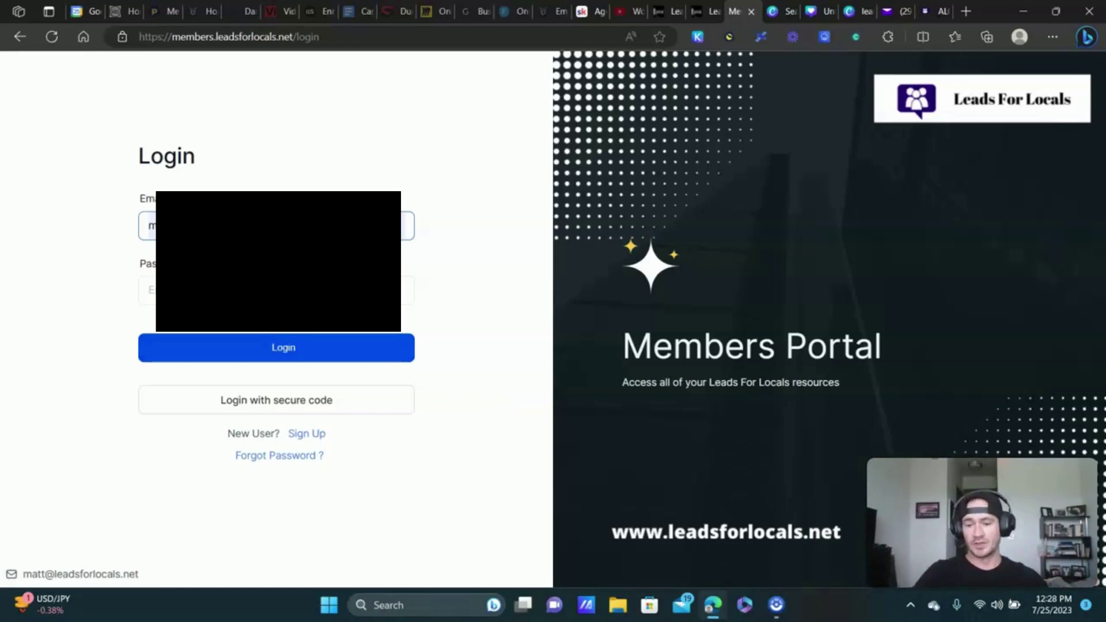
left_click(456, 229)
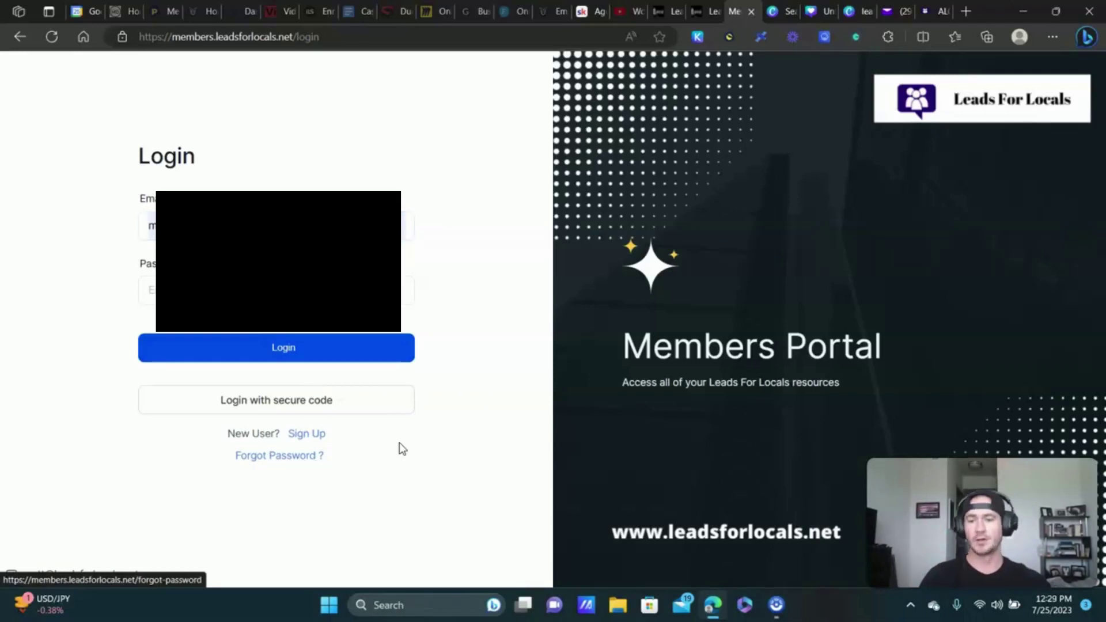
left_click(890, 11)
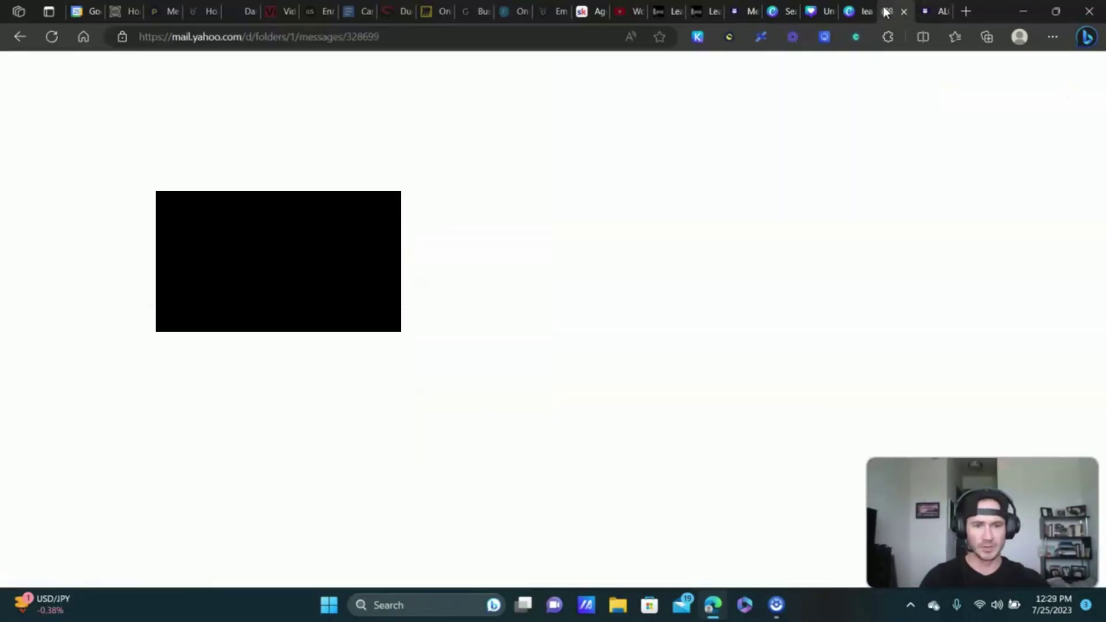
Follow the Reset Password button in the 'Reset password for Members Portal' email.
scroll(322, 188, "down", 3)
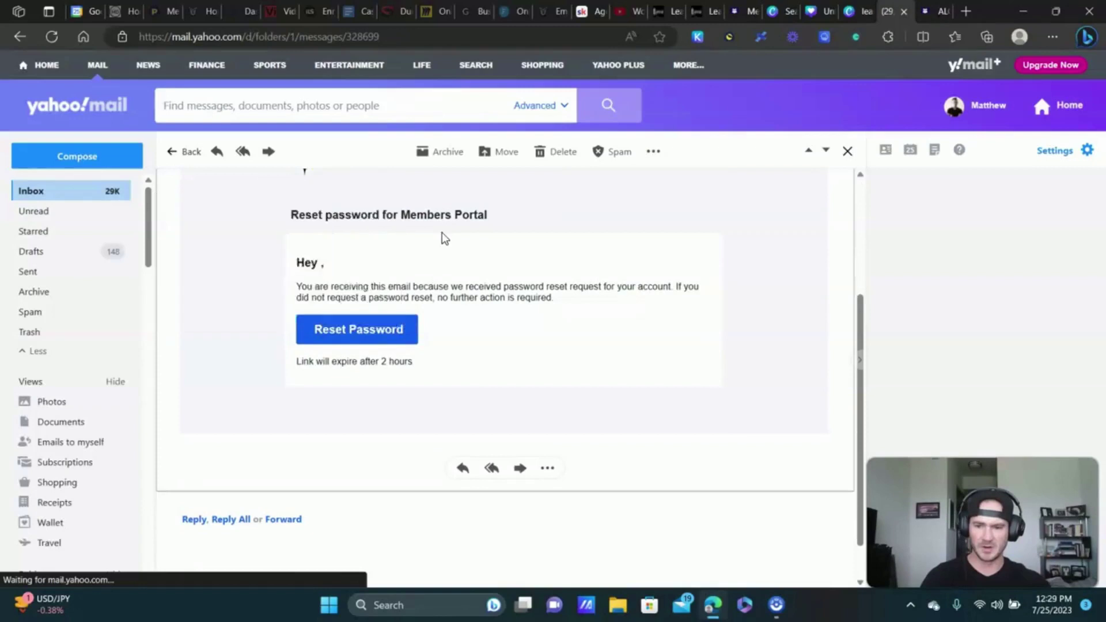
scroll(444, 237, "up", 3)
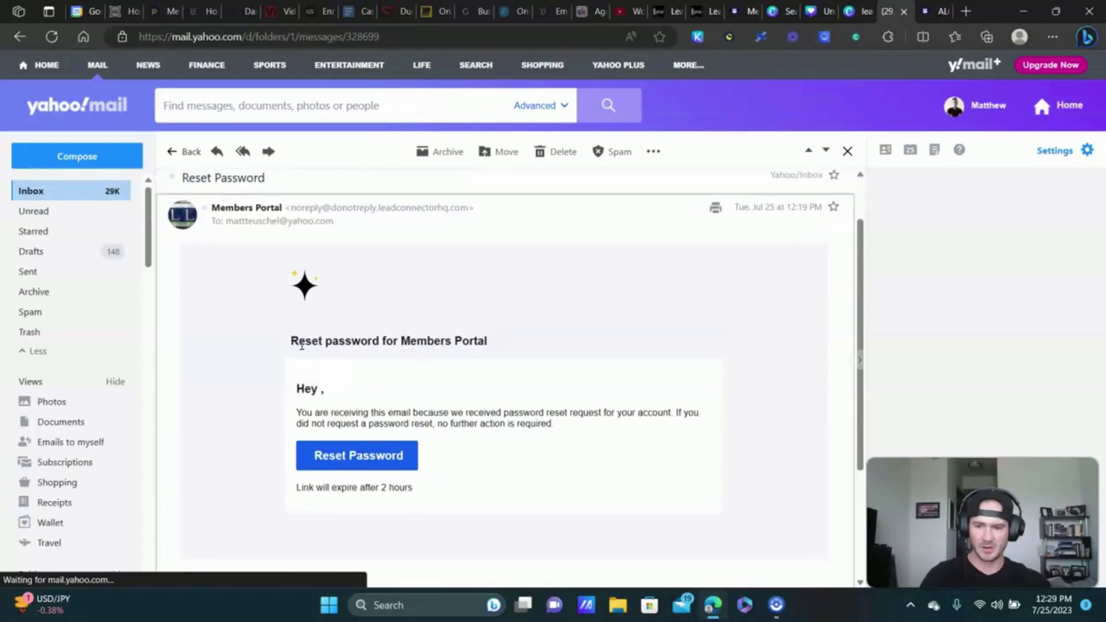
left_click(366, 462)
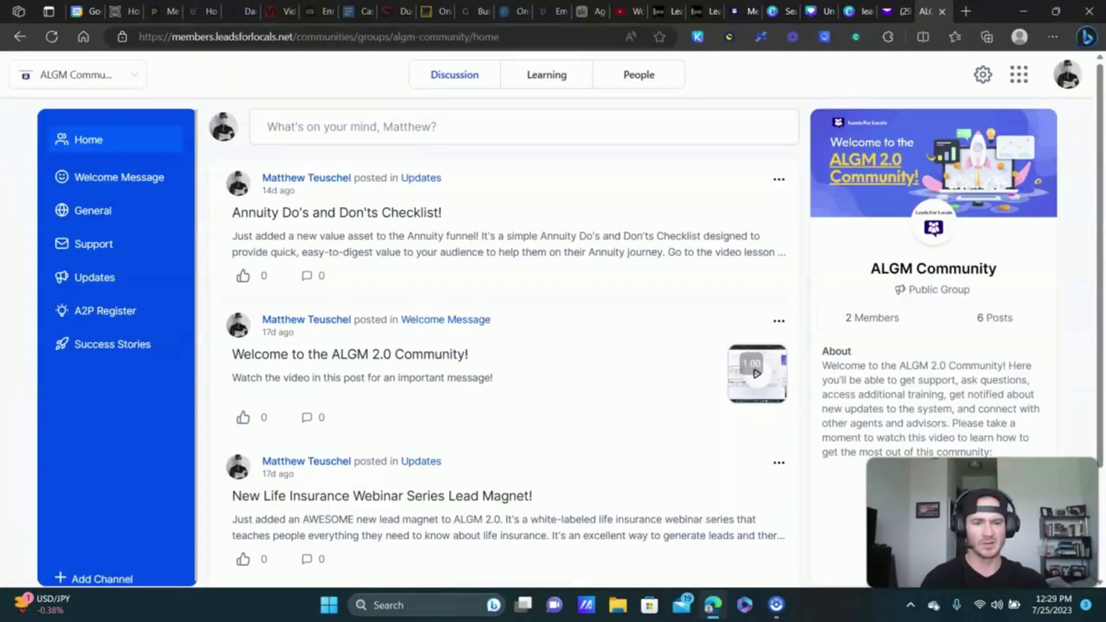
Return from the reset password email to the ALGM Community feed and view the portal apps list.
key("ctrl+shift+Tab")
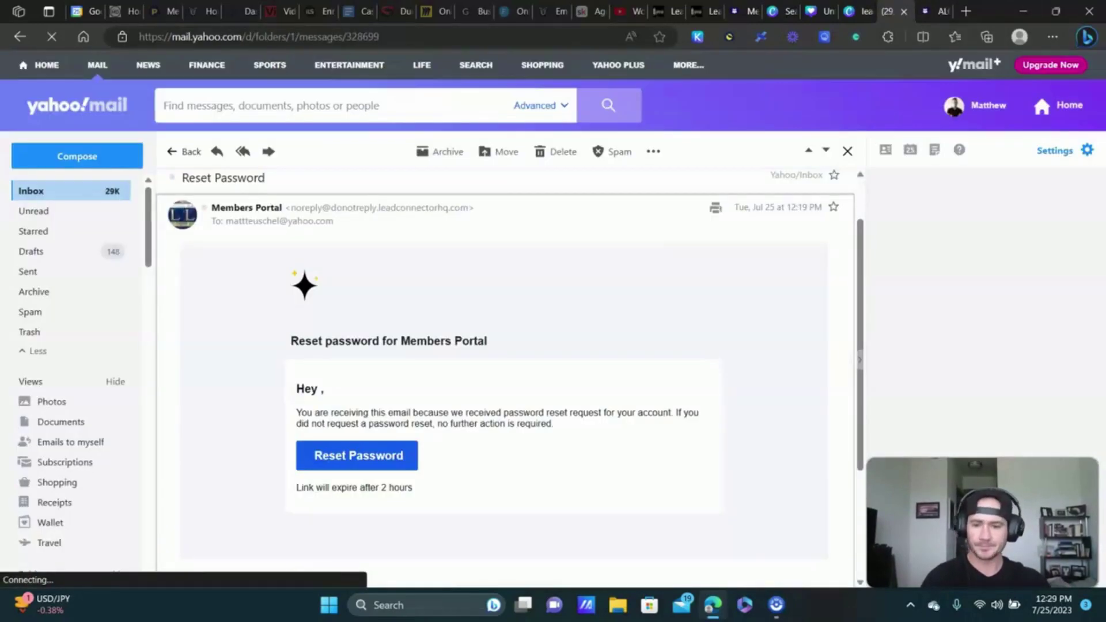
key("ctrl+Tab")
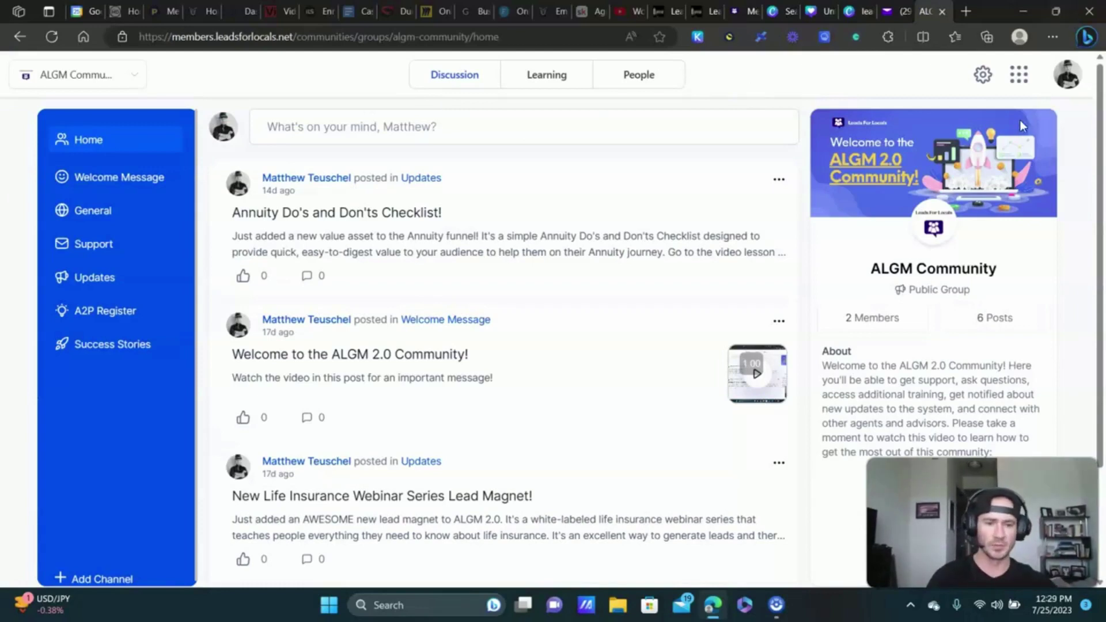
left_click(1017, 75)
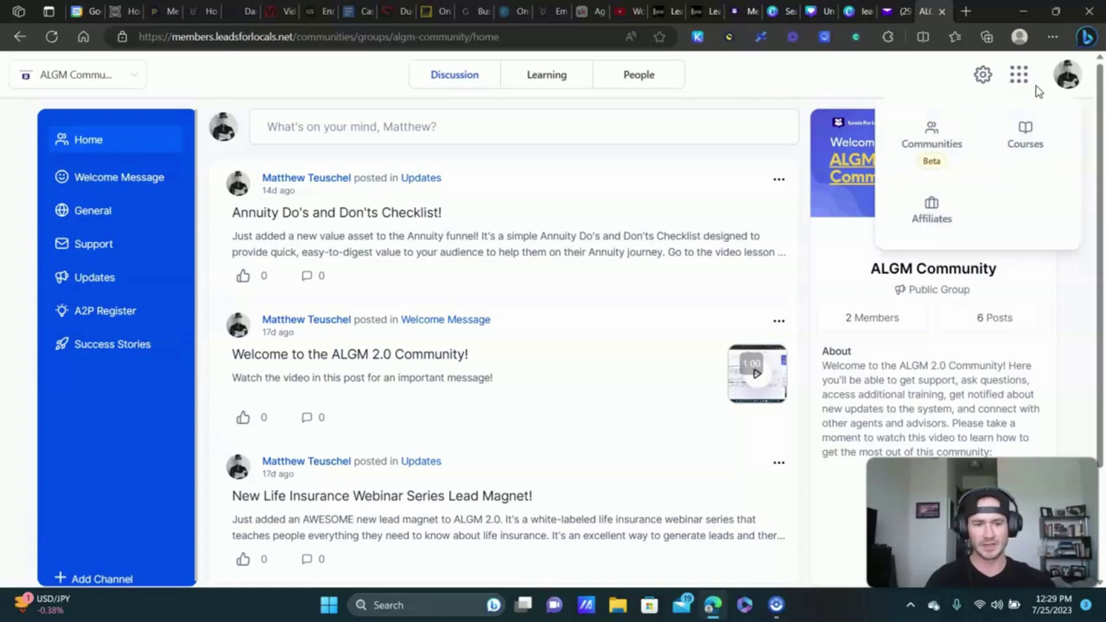
Open the account profile page from the avatar menu, then close it again.
left_click(1069, 75)
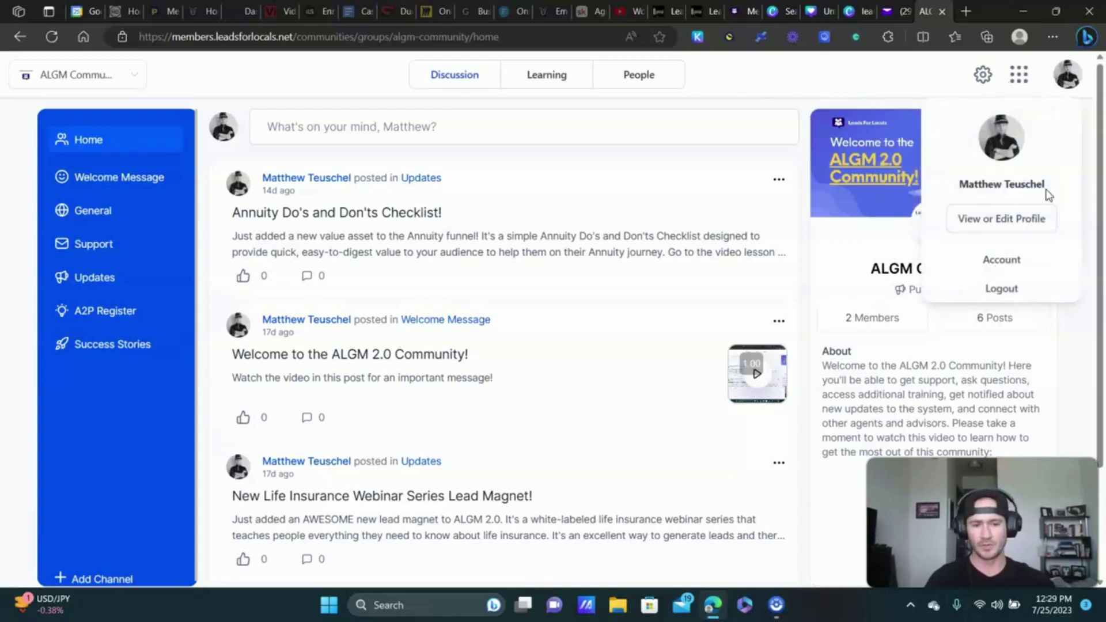
left_click(1024, 222)
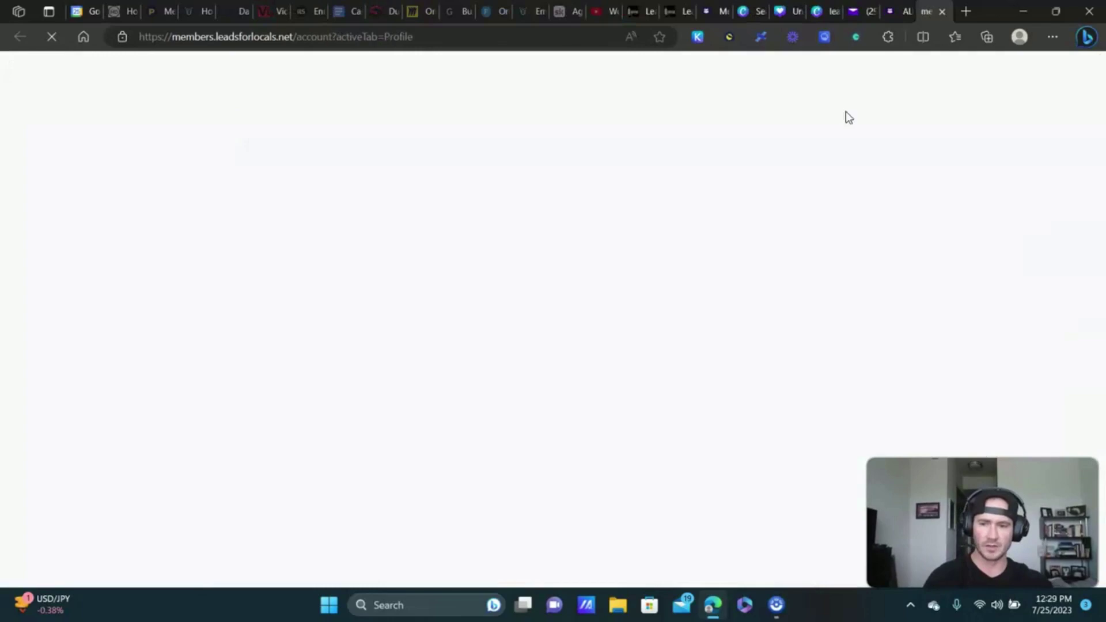
left_click(941, 12)
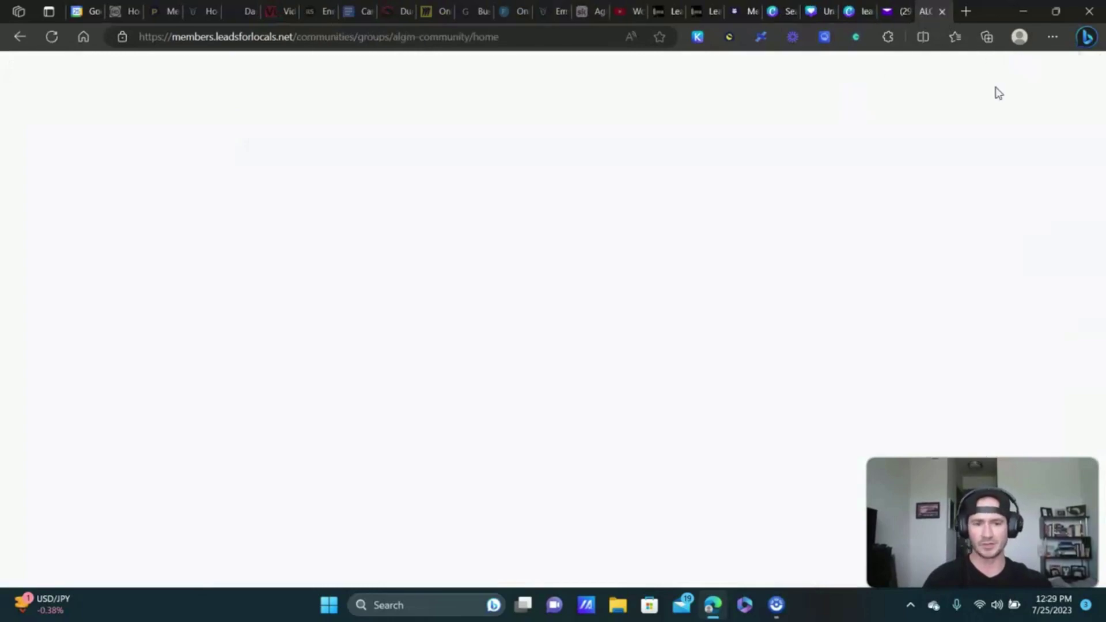